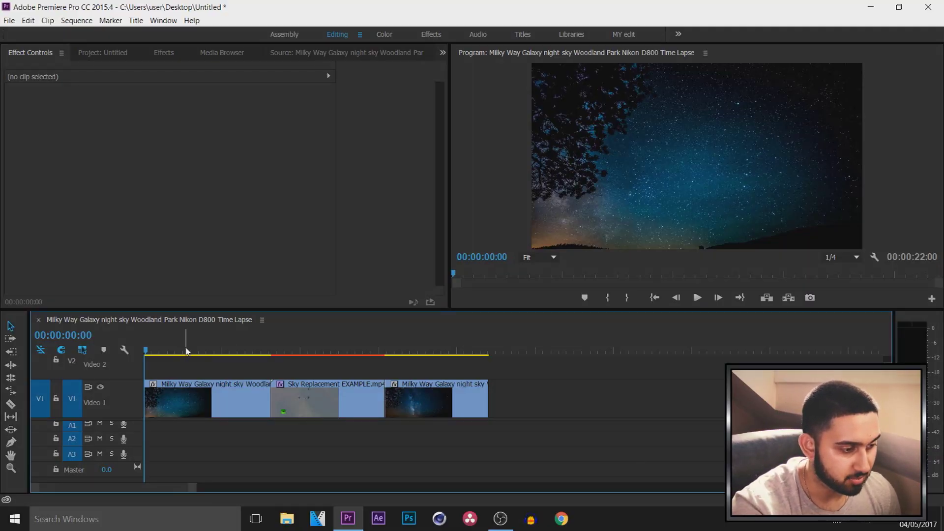
Review the three-clip sequence, examining the cuts between the Milky Way clips and the Sky Replacement EXAMPLE clip
{"action": "left_click_drag", "start_coordinate": [202, 344], "coordinate": [214, 344]}
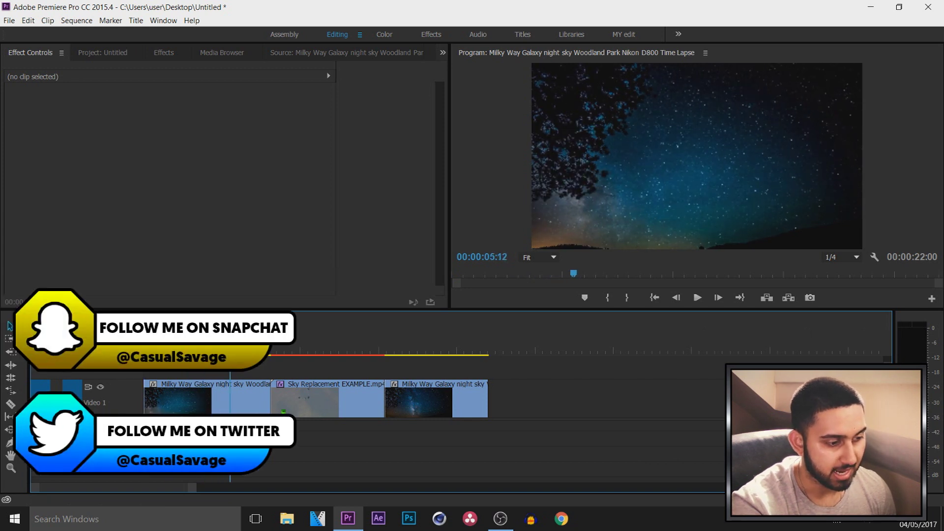
{"action": "left_click_drag", "start_coordinate": [252, 367], "coordinate": [254, 371]}
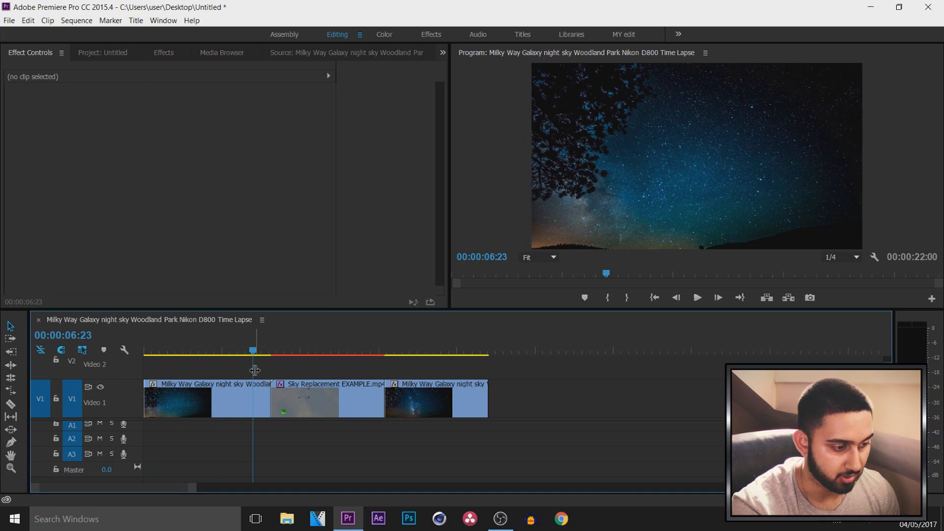
{"action": "left_click", "coordinate": [233, 351]}
{"action": "left_click_drag", "start_coordinate": [235, 353], "coordinate": [397, 372]}
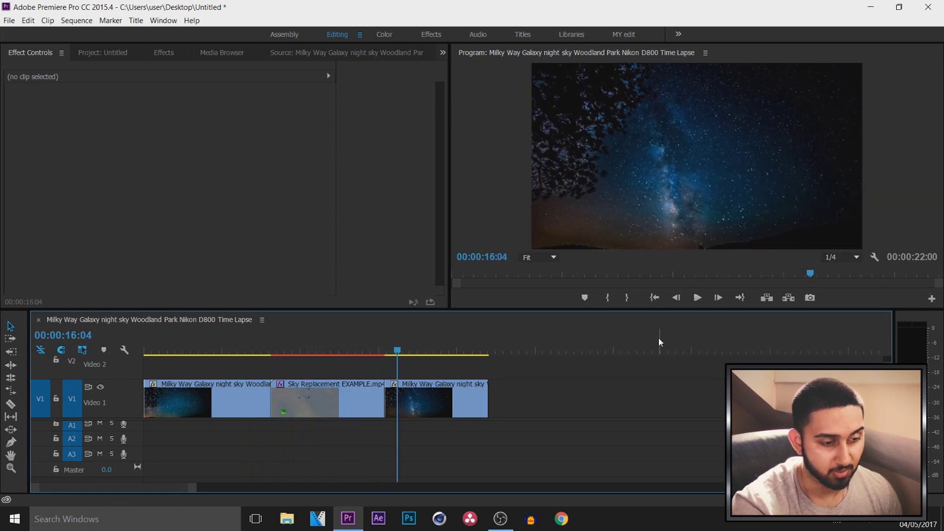
{"action": "left_click_drag", "start_coordinate": [255, 350], "coordinate": [262, 348]}
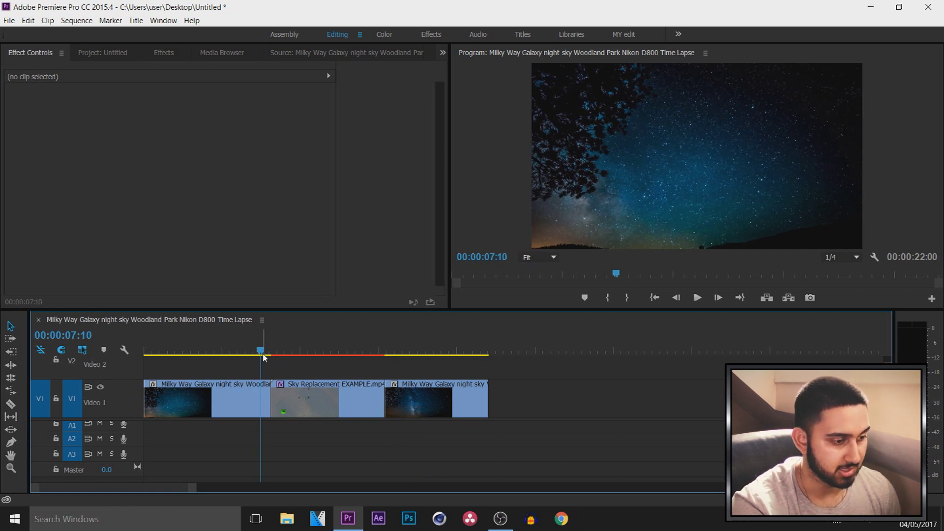
{"action": "left_click", "coordinate": [246, 396]}
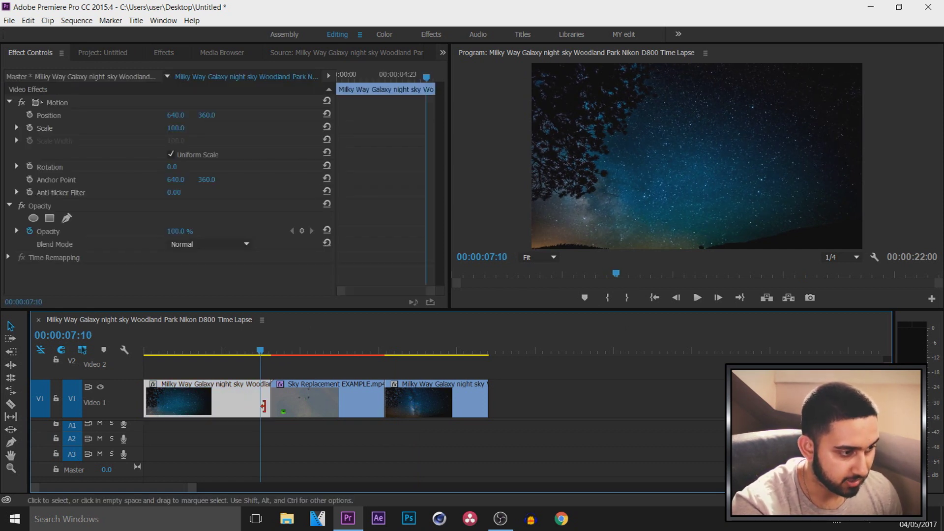
{"action": "left_click_drag", "start_coordinate": [261, 351], "coordinate": [264, 351]}
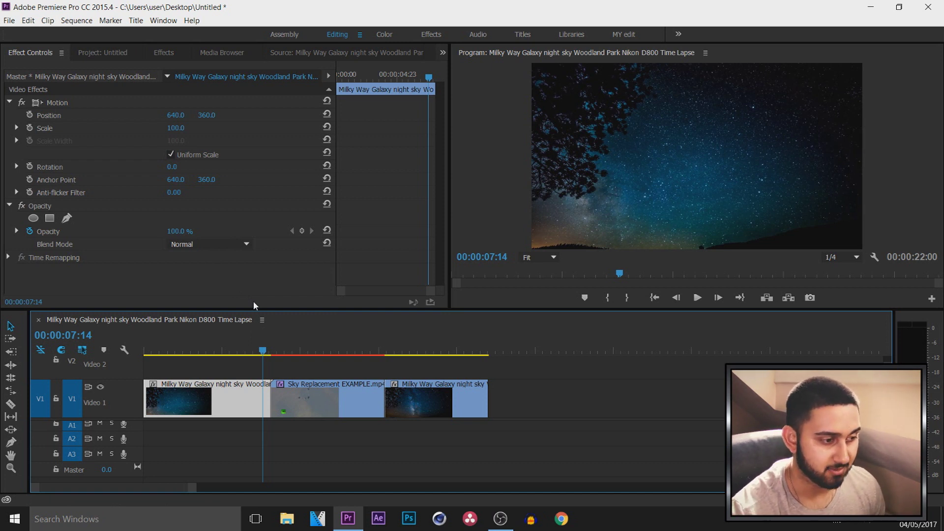
Start Scale animation on the first Milky Way clip with a 100 keyframe at 00:00:07:21, a few frames before its end
{"action": "left_click_drag", "start_coordinate": [196, 487], "coordinate": [161, 498]}
{"action": "left_click_drag", "start_coordinate": [402, 351], "coordinate": [418, 351]}
{"action": "left_click", "coordinate": [417, 392]}
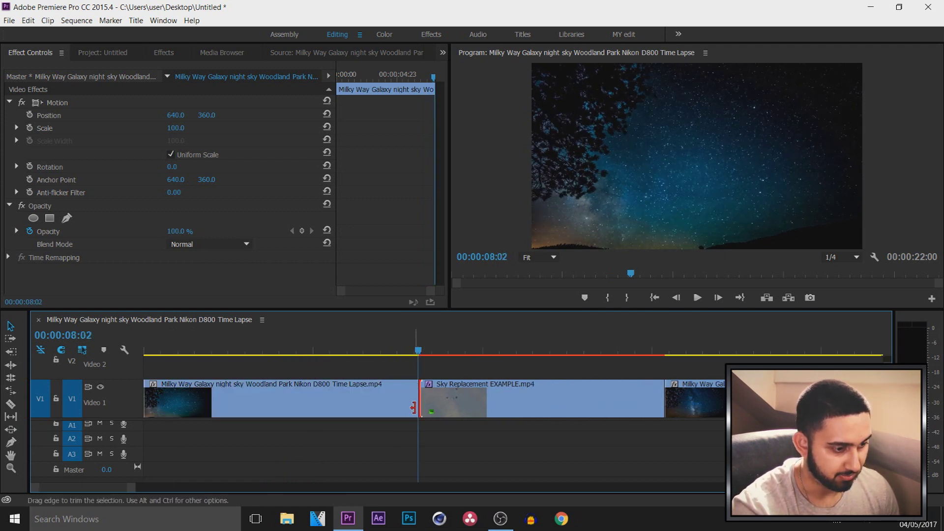
{"action": "left_click", "coordinate": [416, 403]}
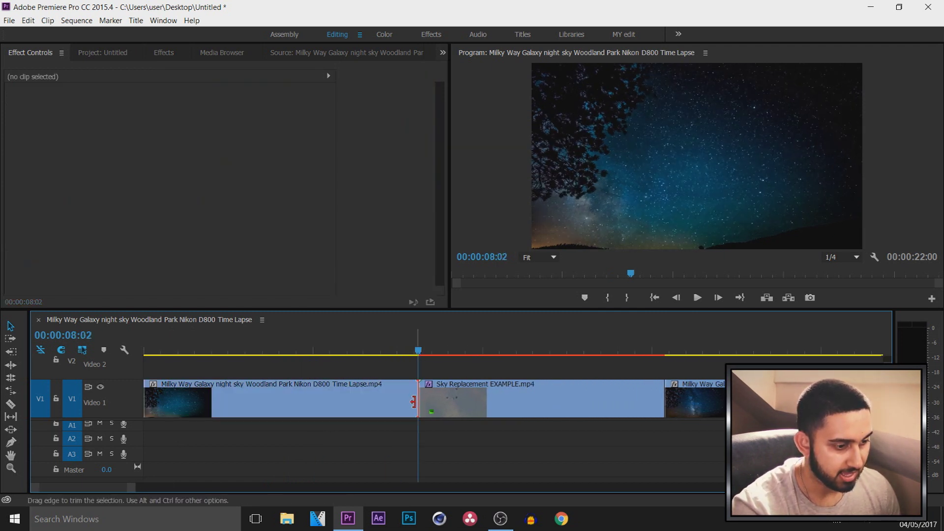
{"action": "left_click", "coordinate": [366, 392]}
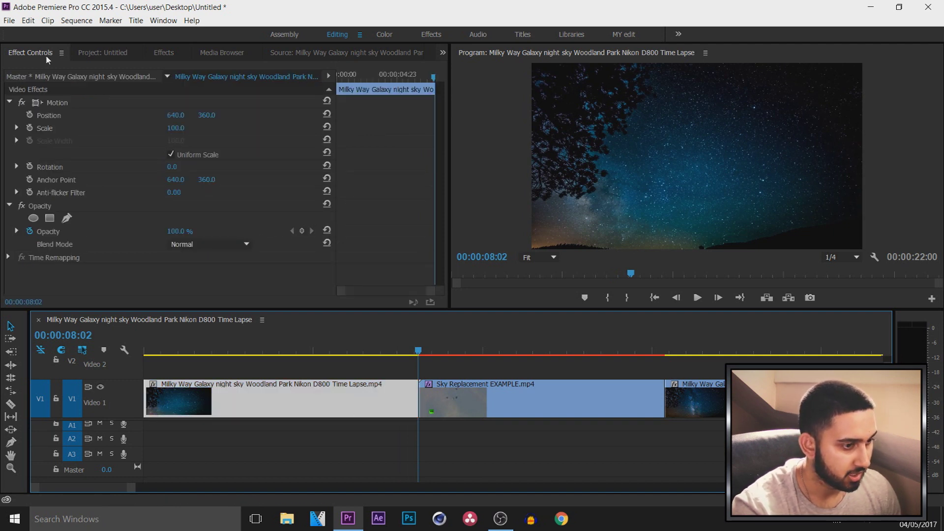
{"action": "left_click", "coordinate": [675, 298]}
{"action": "left_click", "coordinate": [676, 297]}
{"action": "left_click", "coordinate": [675, 298]}
{"action": "left_click", "coordinate": [676, 298]}
{"action": "left_click", "coordinate": [676, 297]}
{"action": "left_click", "coordinate": [676, 297]}
{"action": "key", "text": "Right"}
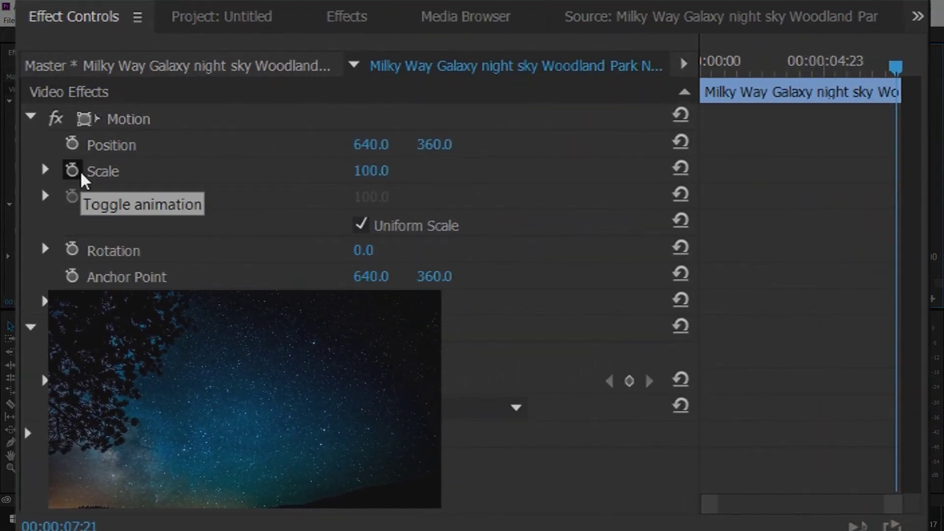
{"action": "left_click", "coordinate": [81, 177]}
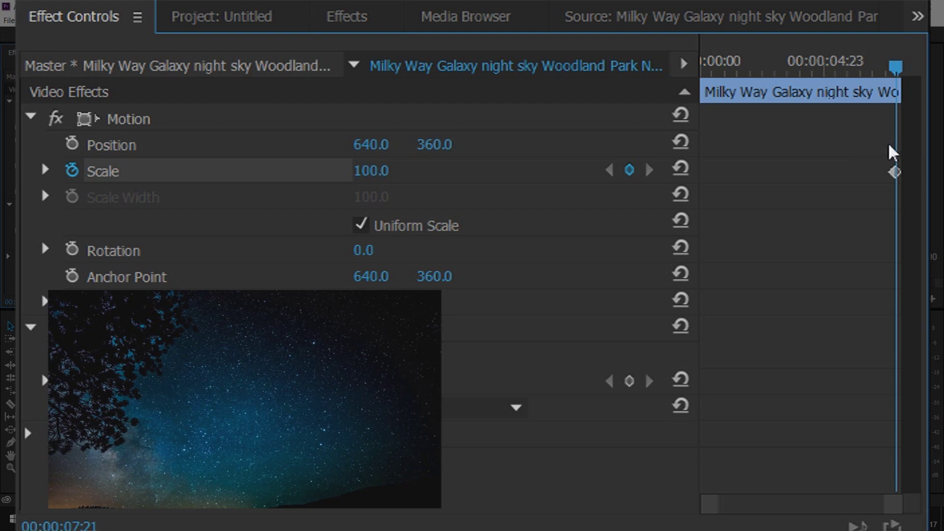
Add a Scale keyframe of 130 at the end of the first Milky Way clip, at 00:00:08:03
{"action": "left_click", "coordinate": [898, 69]}
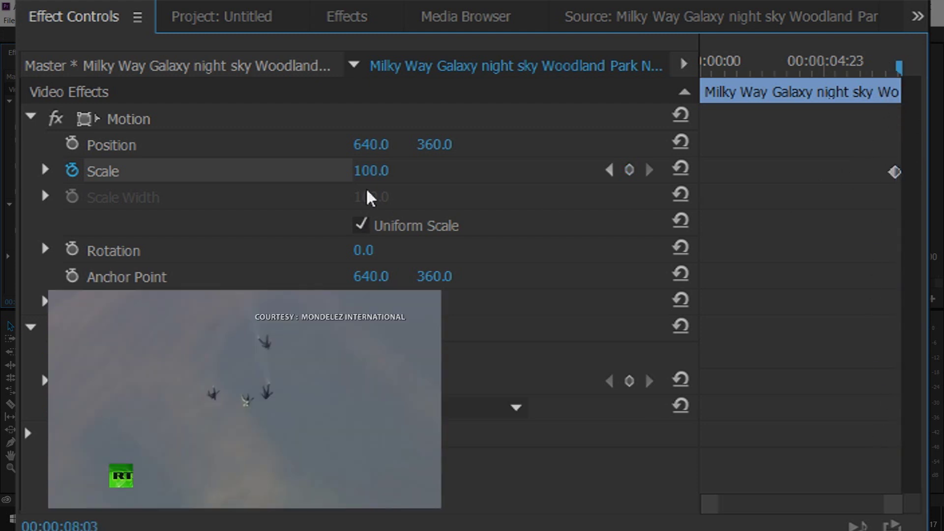
{"action": "left_click", "coordinate": [372, 172]}
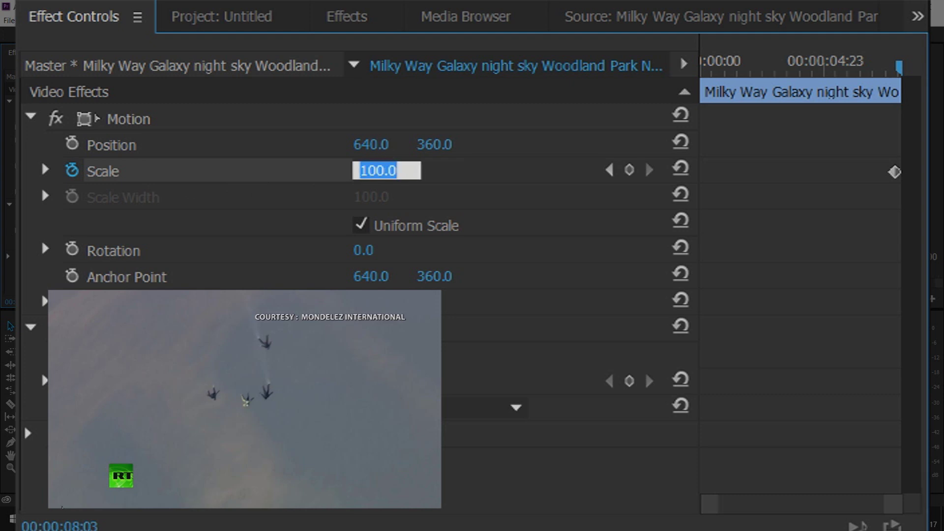
{"action": "type", "text": "130"}
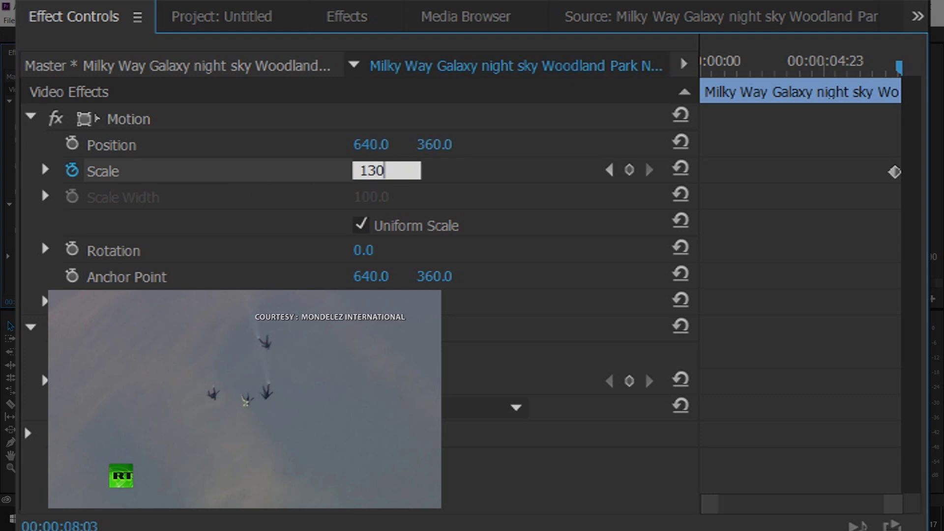
{"action": "key", "text": "Return"}
Preview the zoom at the end of the first clip and apply Ease In to its Scale keyframes
{"action": "left_click", "coordinate": [314, 339]}
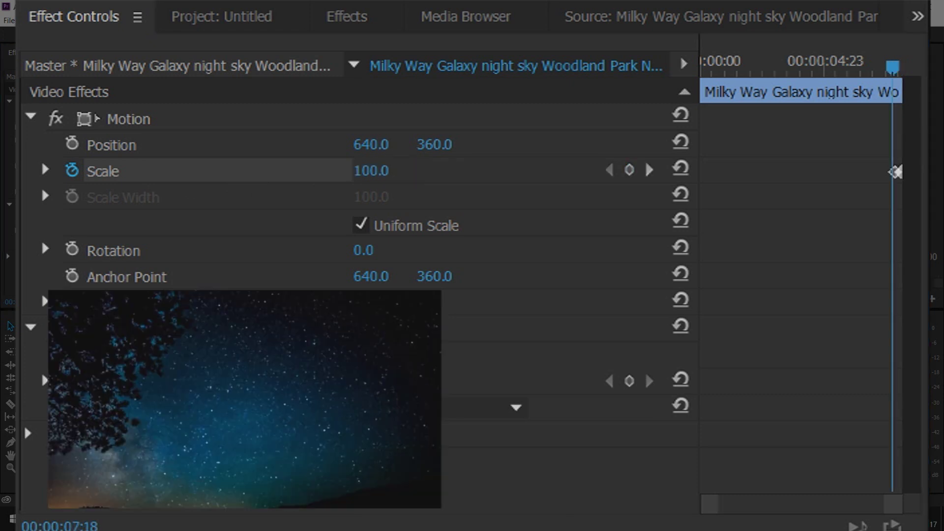
{"action": "key", "text": "space"}
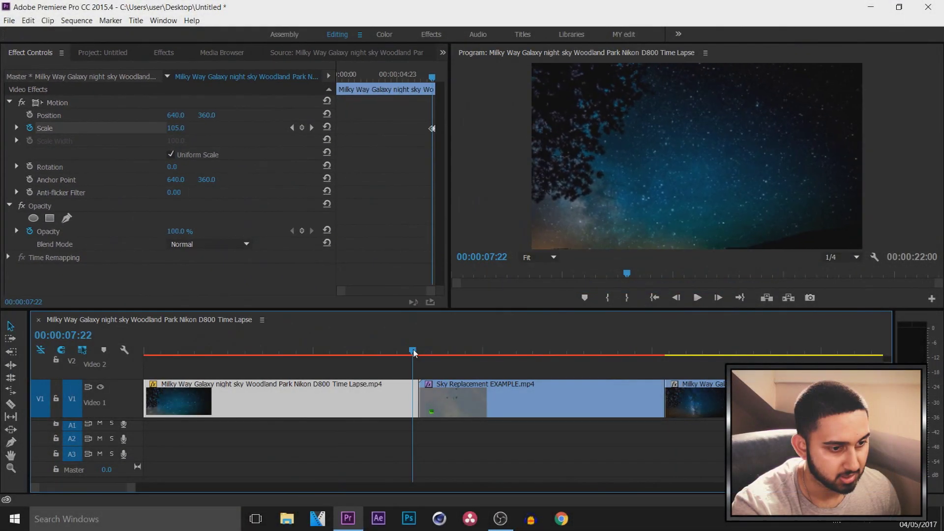
{"action": "left_click_drag", "start_coordinate": [413, 350], "coordinate": [416, 353]}
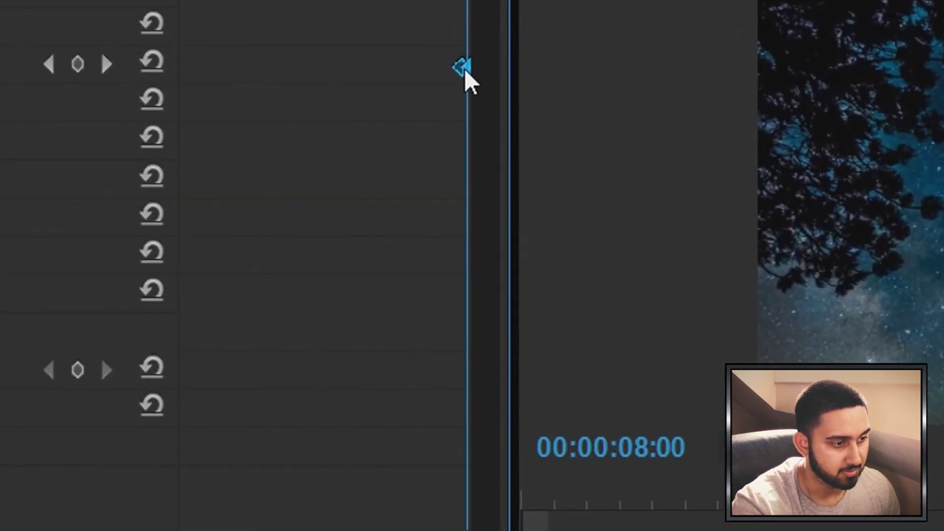
{"action": "right_click", "coordinate": [433, 125]}
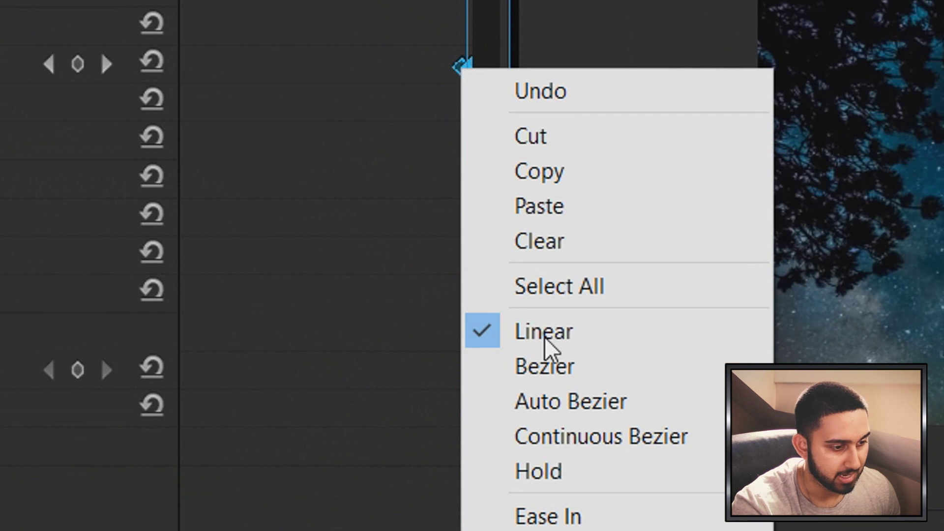
{"action": "left_click", "coordinate": [600, 520]}
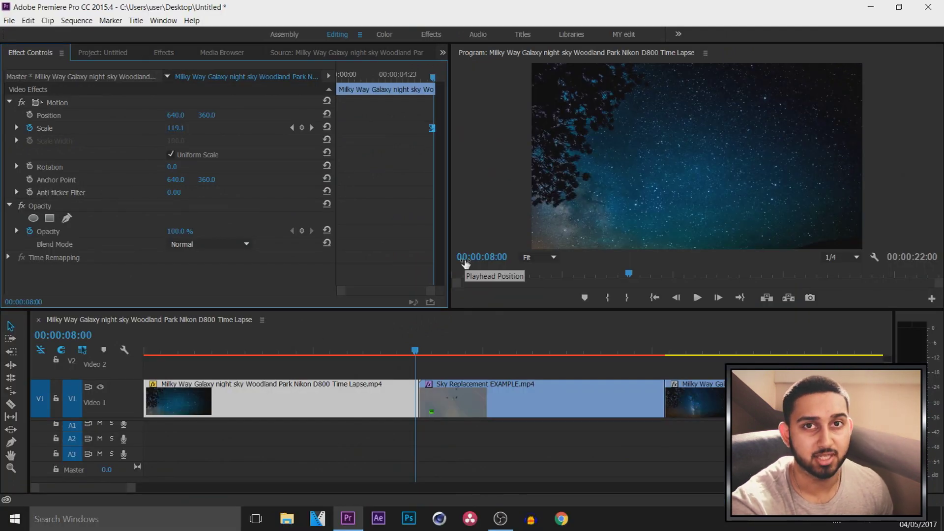
Add a Scale keyframe of 100 at the start of the Sky Replacement EXAMPLE clip, at 00:00:08:03
{"action": "mouse_move", "coordinate": [412, 352]}
{"action": "left_mouse_down"}
{"action": "mouse_move", "coordinate": [401, 352]}
{"action": "mouse_move", "coordinate": [422, 358]}
{"action": "left_mouse_up"}
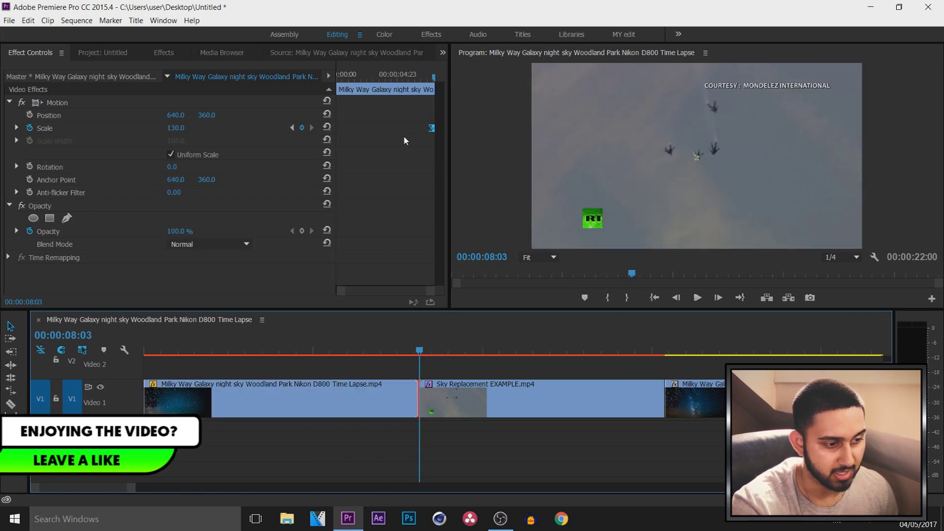
{"action": "left_click", "coordinate": [426, 400]}
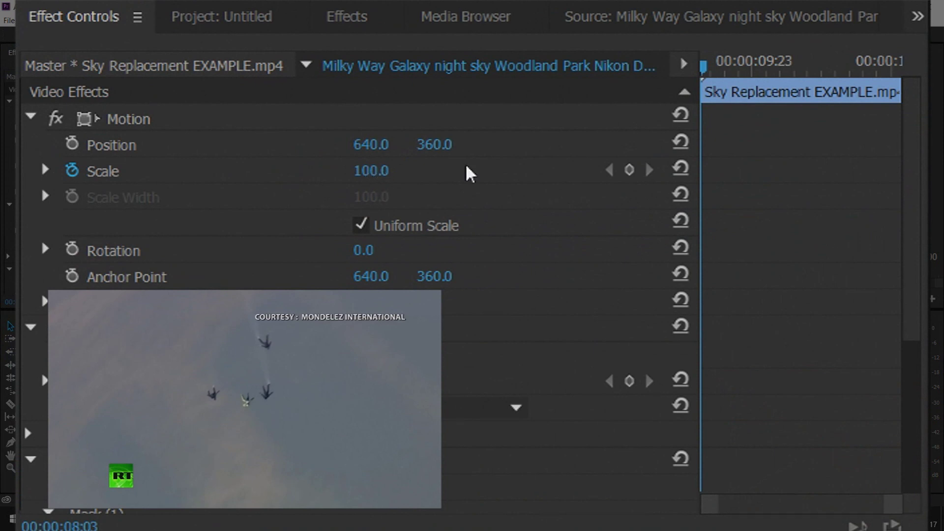
{"action": "left_click", "coordinate": [629, 170]}
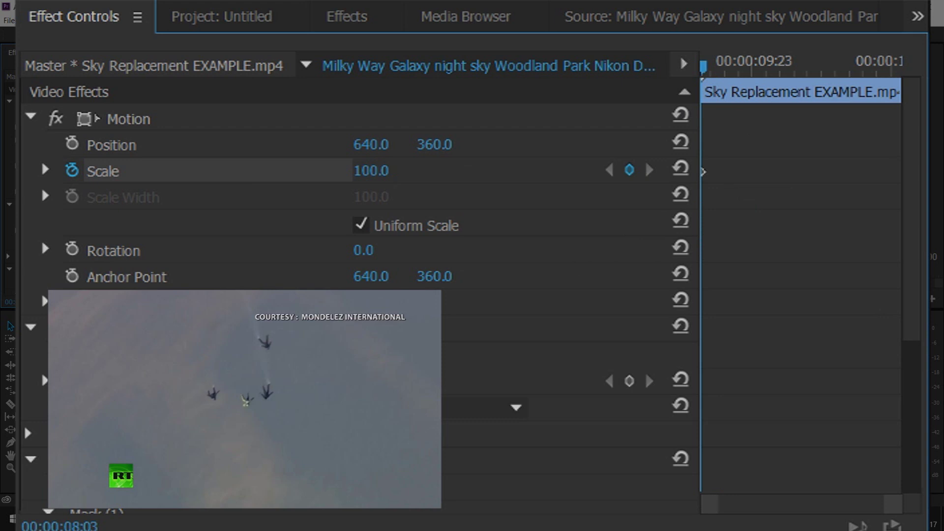
Move a few frames forward to 00:00:08:08 and set the Sky Replacement clip's Scale to 120
{"action": "key", "text": "Right"}
{"action": "key", "text": "Right"}
{"action": "key", "text": "Right"}
{"action": "key", "text": "Right"}
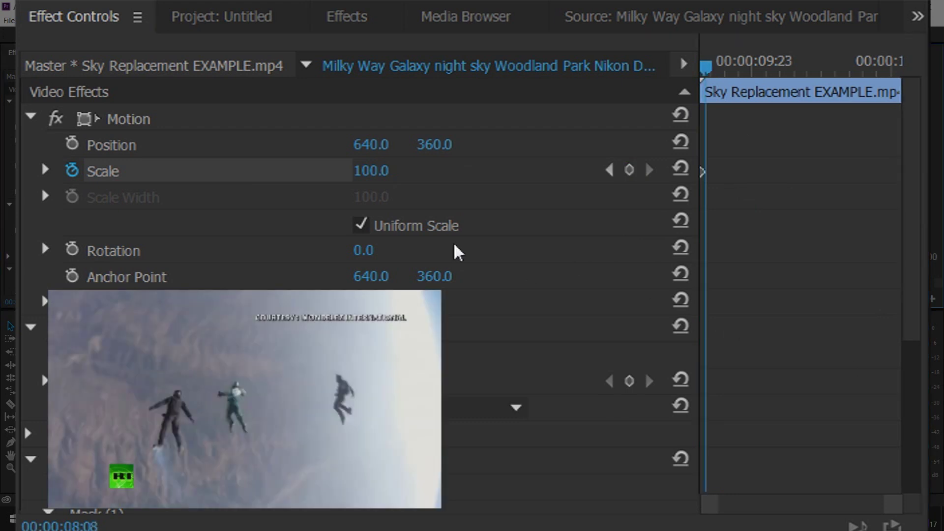
{"action": "left_click", "coordinate": [385, 171]}
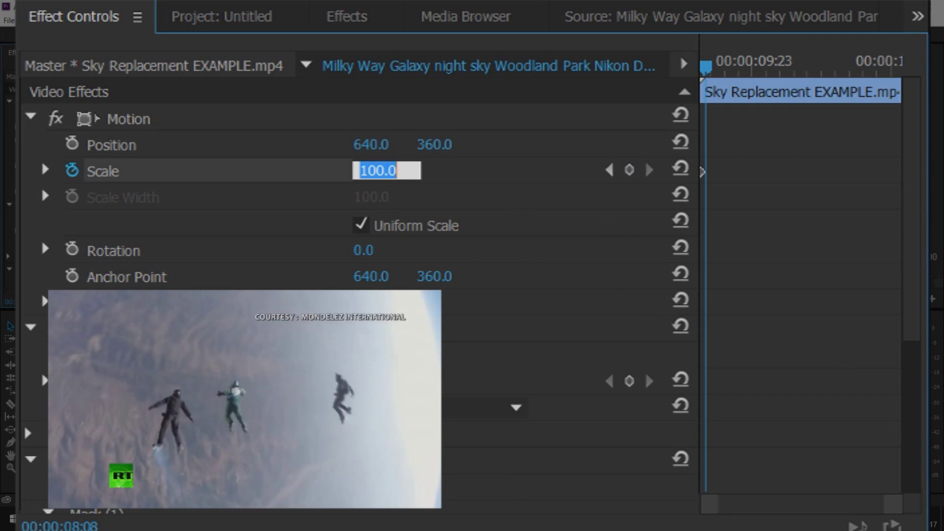
{"action": "type", "text": "120"}
{"action": "key", "text": "Return"}
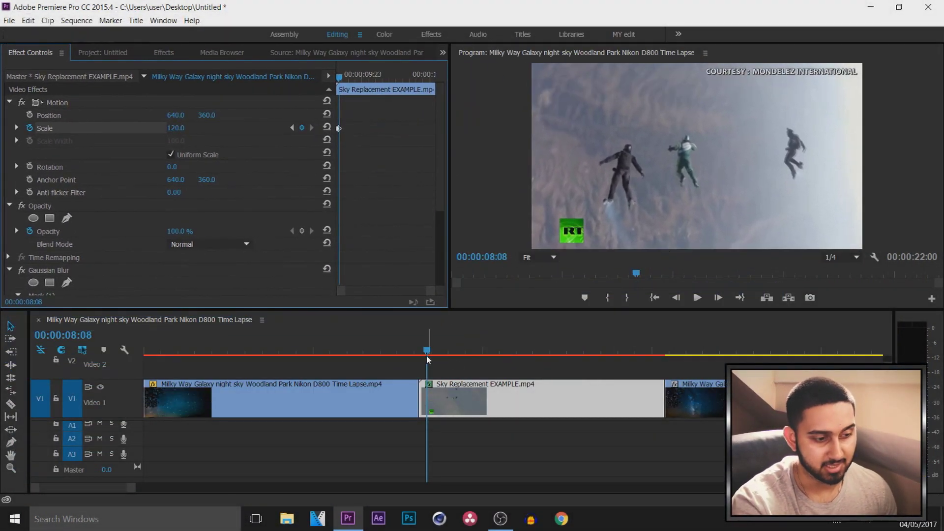
Apply Ease In to the Scale keyframes at the start of the Sky Replacement clip
{"action": "left_click", "coordinate": [365, 131]}
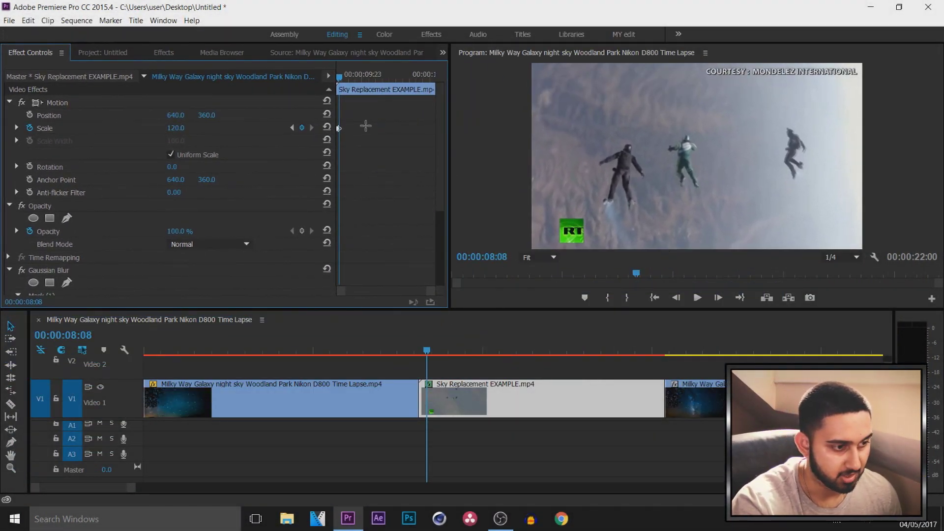
{"action": "right_click", "coordinate": [339, 130]}
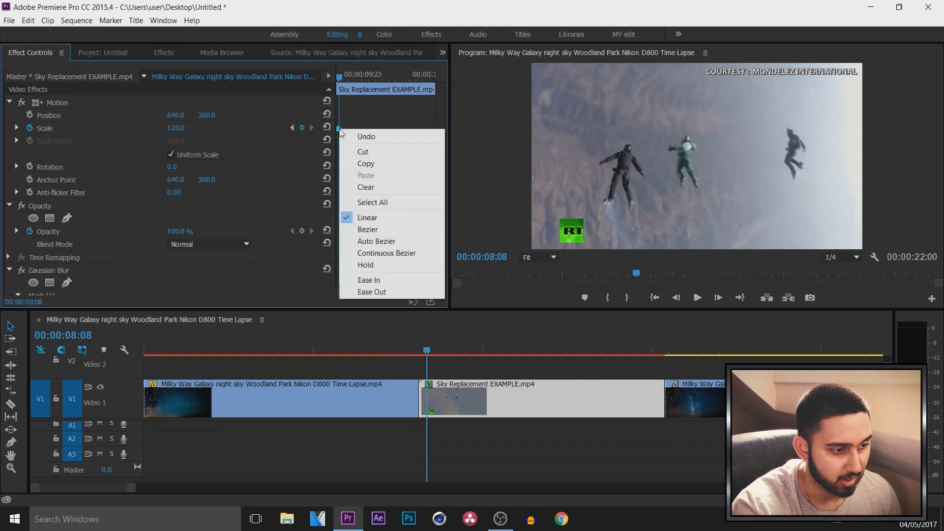
{"action": "left_click", "coordinate": [394, 284]}
Play back and scrub across the first cut to check the zoom transition into the Sky Replacement clip
{"action": "left_click", "coordinate": [387, 350]}
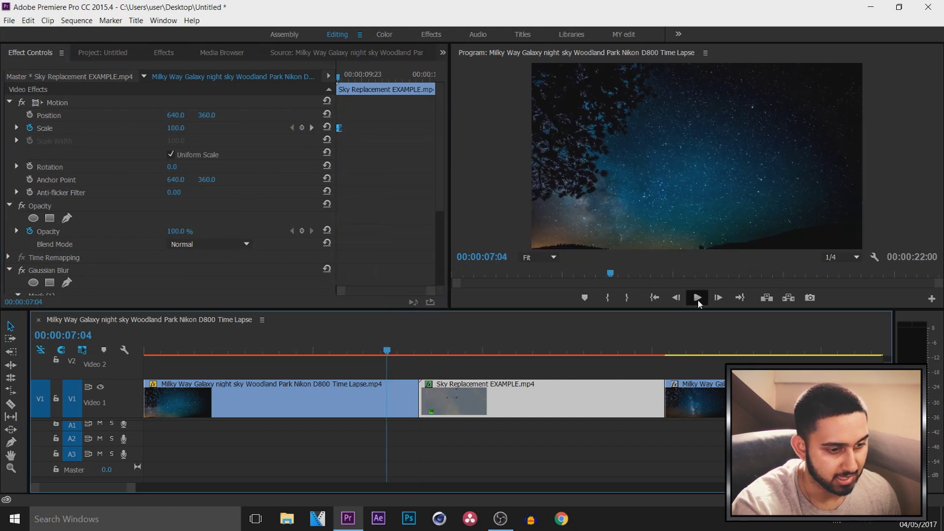
{"action": "left_click", "coordinate": [697, 298]}
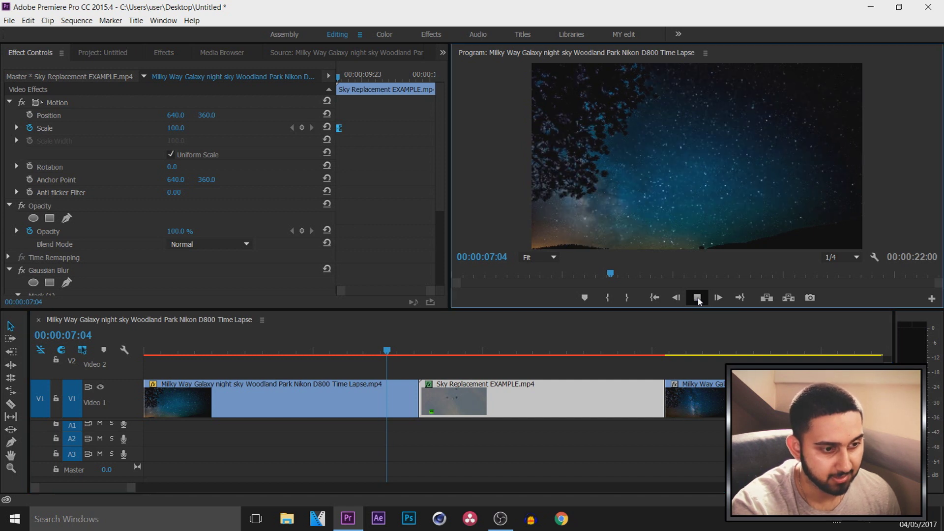
{"action": "left_click", "coordinate": [698, 298]}
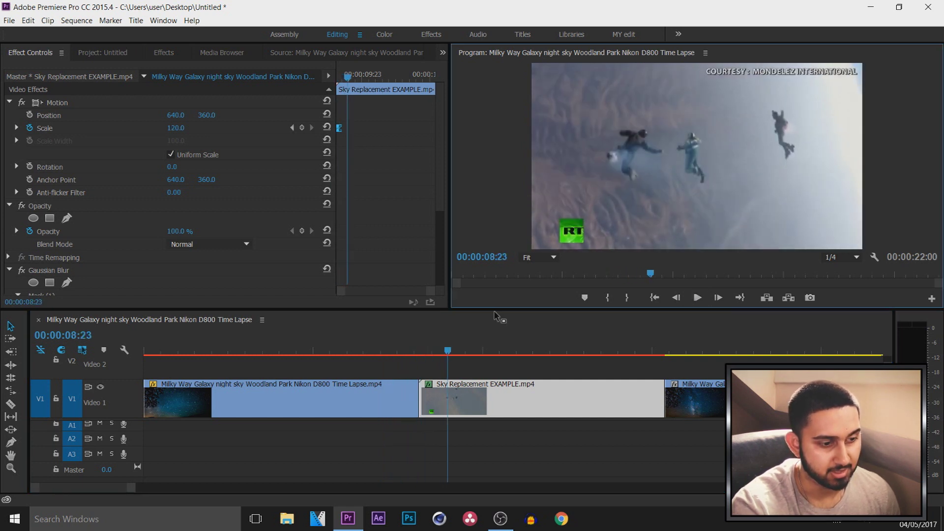
{"action": "left_click_drag", "start_coordinate": [397, 350], "coordinate": [435, 352]}
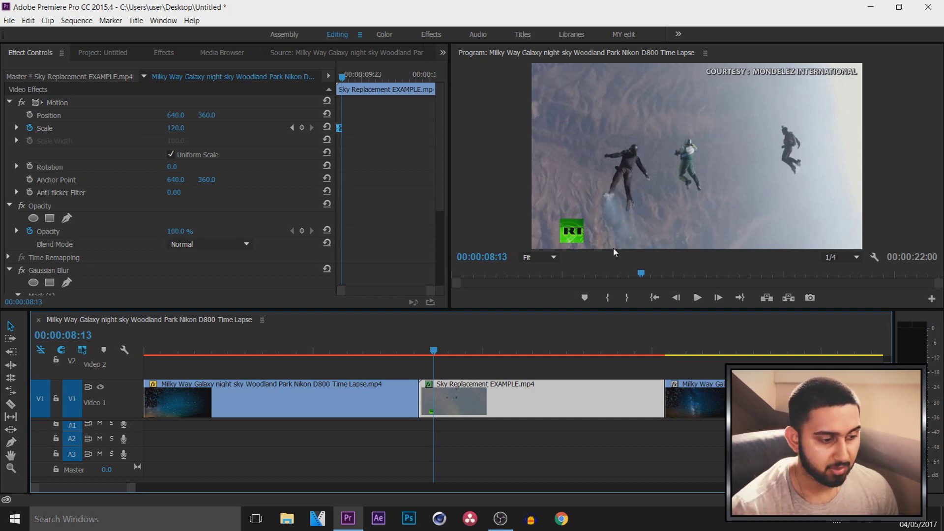
Add a Scale keyframe to the Sky Replacement EXAMPLE clip at 00:00:15:04, a few frames before the second cut
{"action": "mouse_move", "coordinate": [93, 489]}
{"action": "left_mouse_down"}
{"action": "mouse_move", "coordinate": [110, 492]}
{"action": "mouse_move", "coordinate": [100, 493]}
{"action": "left_mouse_up"}
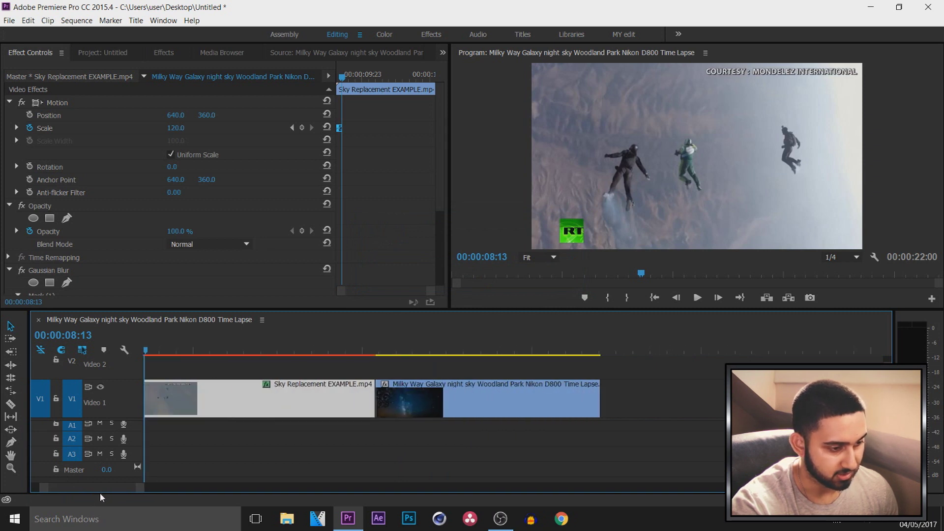
{"action": "left_click", "coordinate": [352, 350]}
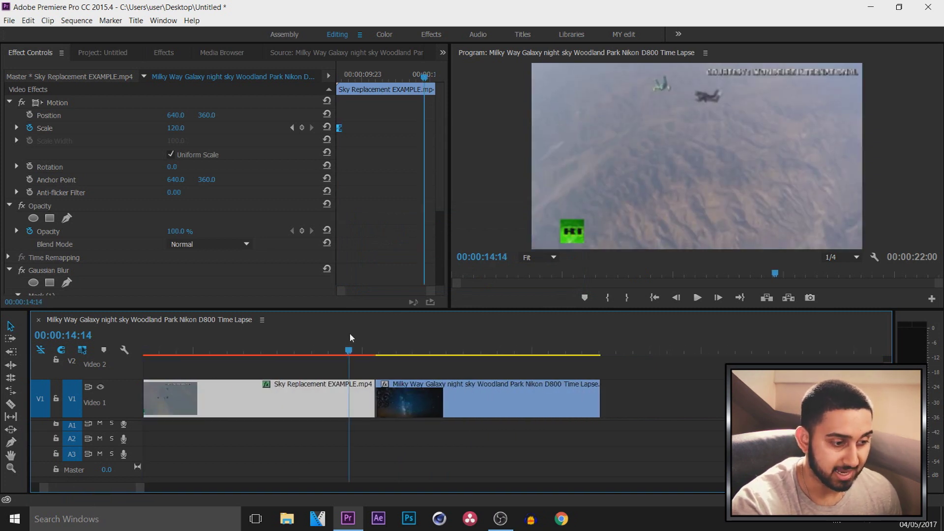
{"action": "left_click_drag", "start_coordinate": [353, 339], "coordinate": [374, 350]}
{"action": "left_click", "coordinate": [461, 444]}
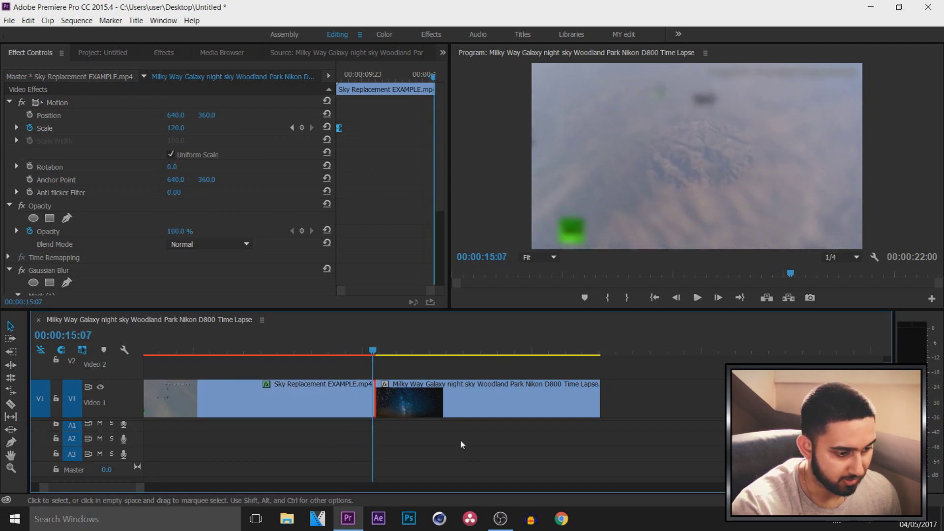
{"action": "left_click_drag", "start_coordinate": [141, 488], "coordinate": [114, 488]}
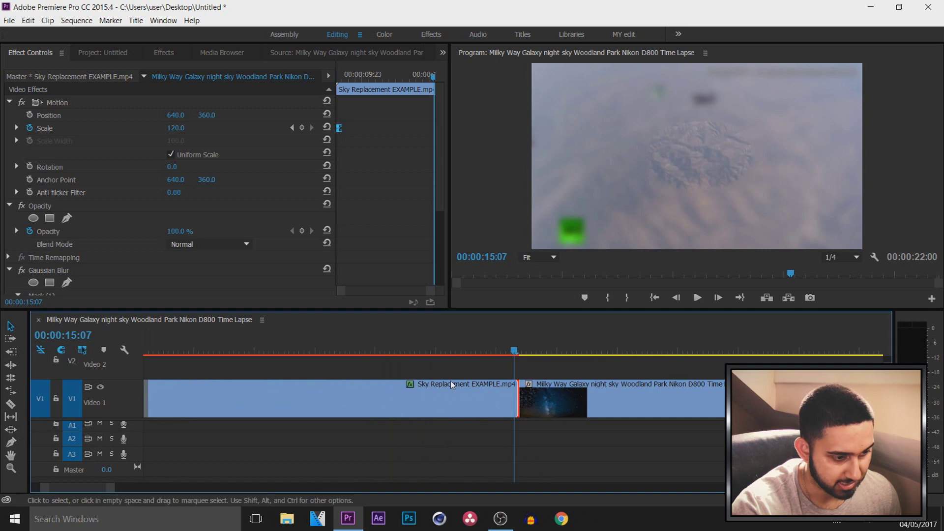
{"action": "left_click", "coordinate": [494, 396]}
{"action": "left_click", "coordinate": [520, 354]}
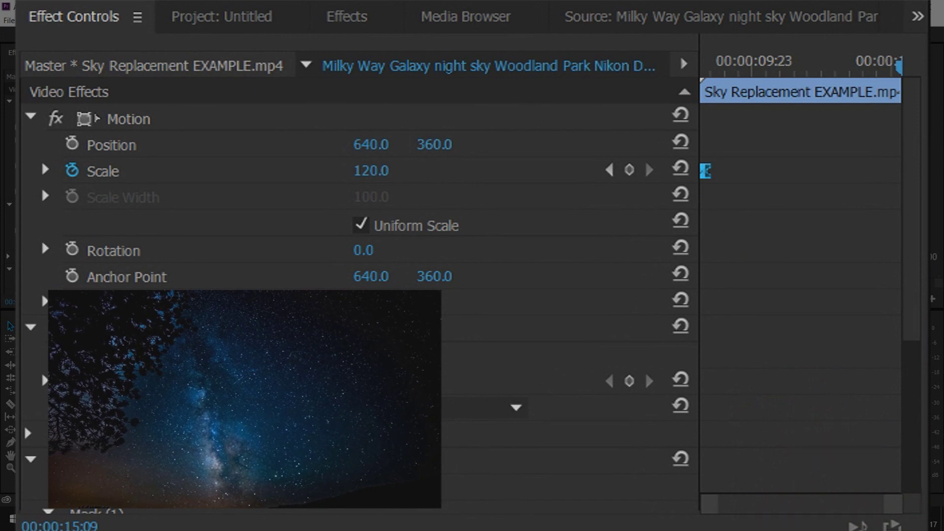
{"action": "key", "text": "Left"}
{"action": "key", "text": "Left"}
{"action": "key", "text": "Left"}
{"action": "key", "text": "Left"}
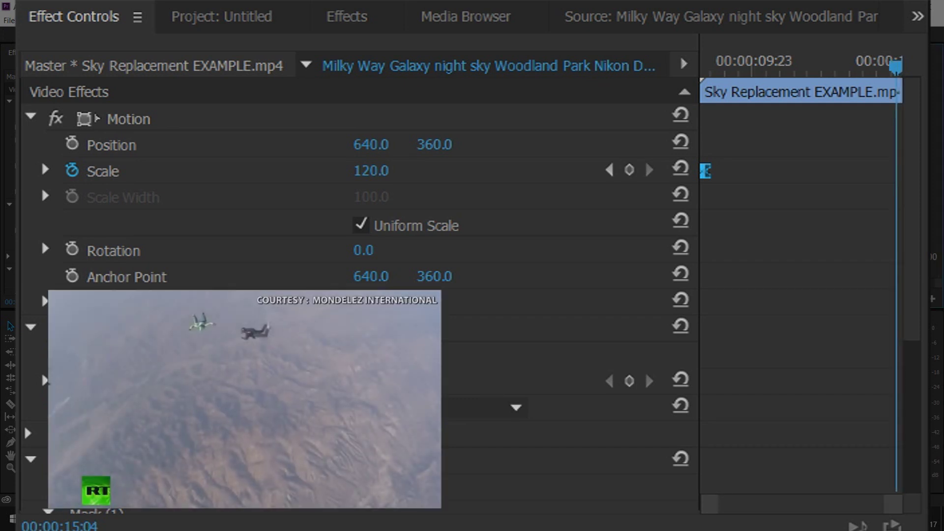
{"action": "left_click", "coordinate": [630, 171]}
Set the Sky Replacement clip's Scale to 100 at its end, at 00:00:15:09
{"action": "left_click_drag", "start_coordinate": [895, 66], "coordinate": [898, 65]}
{"action": "left_click", "coordinate": [406, 170]}
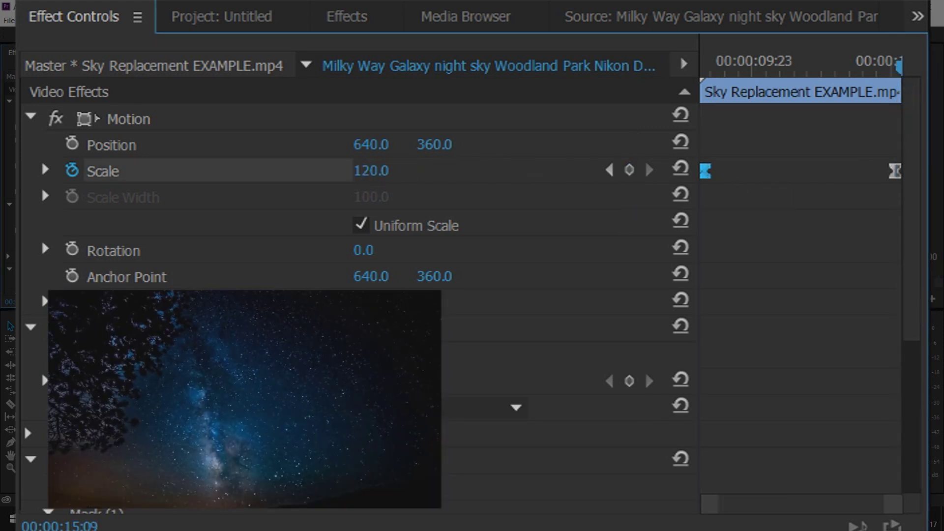
{"action": "type", "text": "100"}
{"action": "key", "text": "Return"}
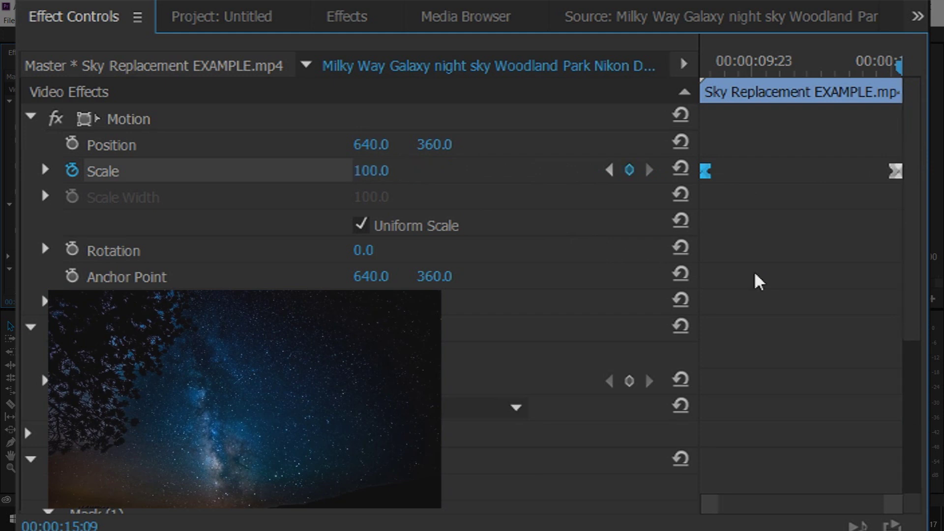
Set the Scale of the last Milky Way clip to 115
{"action": "left_click", "coordinate": [442, 393]}
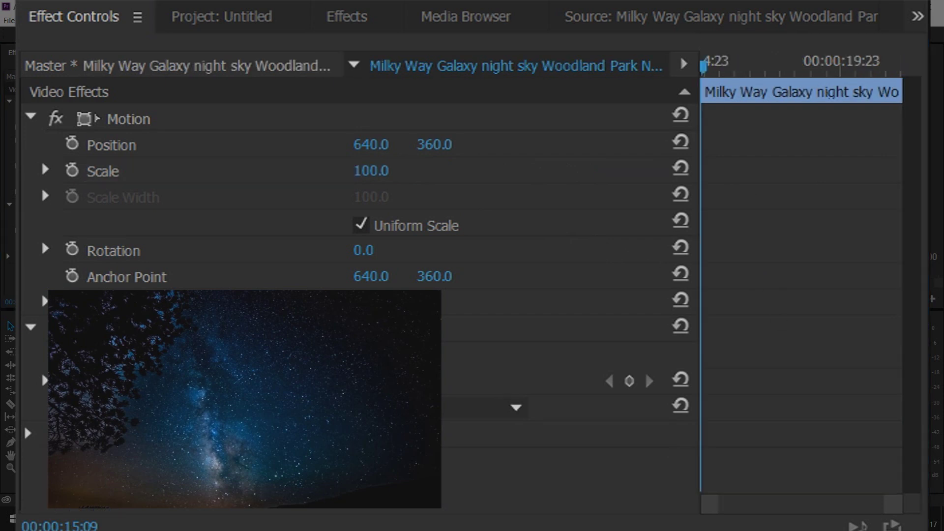
{"action": "left_click", "coordinate": [374, 171]}
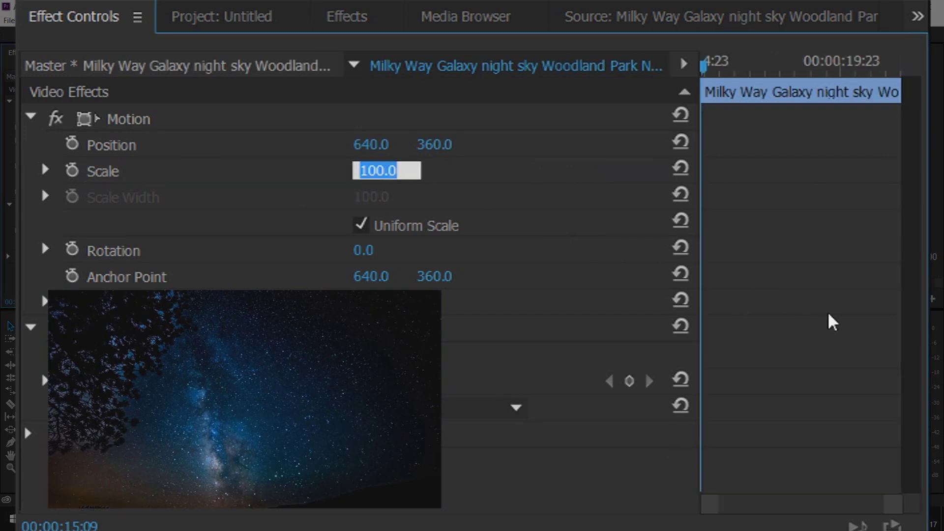
{"action": "type", "text": "115"}
{"action": "key", "text": "Return"}
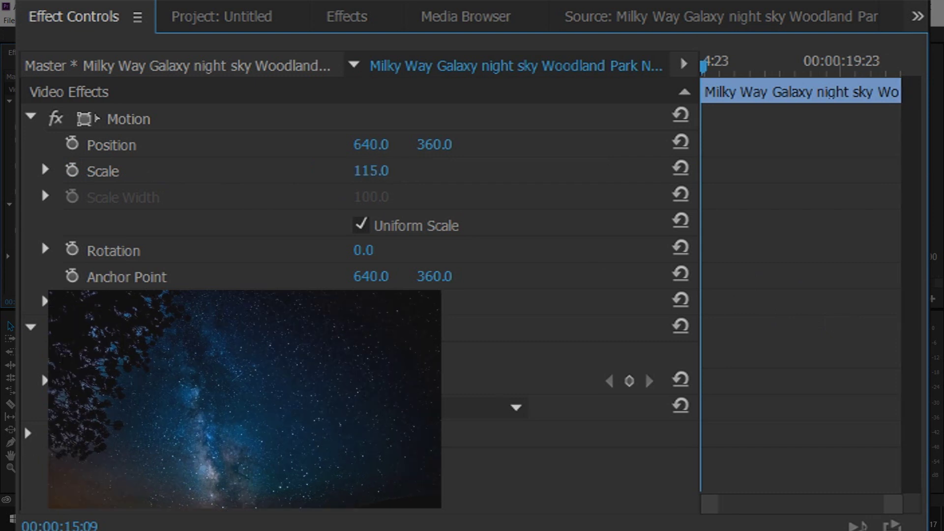
Turn on Scale keyframing for the last Milky Way clip and move its 115 keyframe to the start of the clip
{"action": "left_click", "coordinate": [695, 298]}
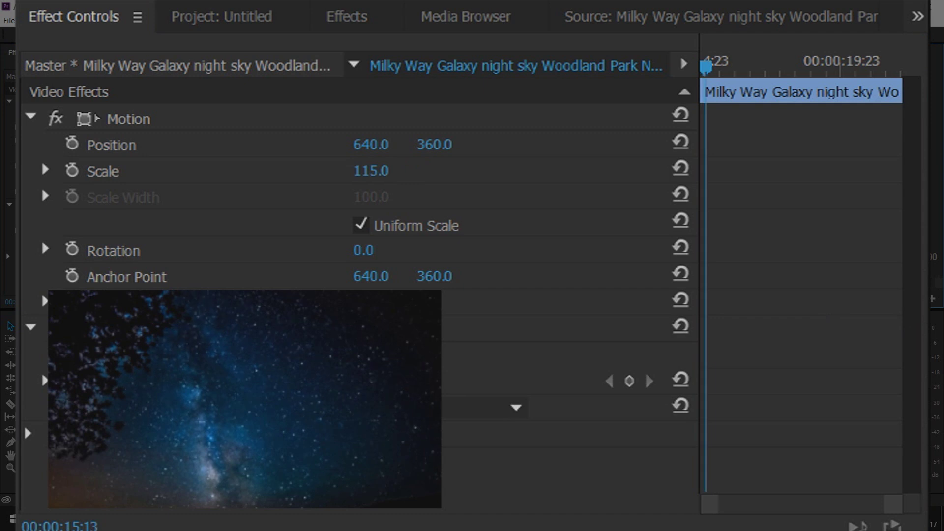
{"action": "key", "text": "Right"}
{"action": "left_click", "coordinate": [379, 171]}
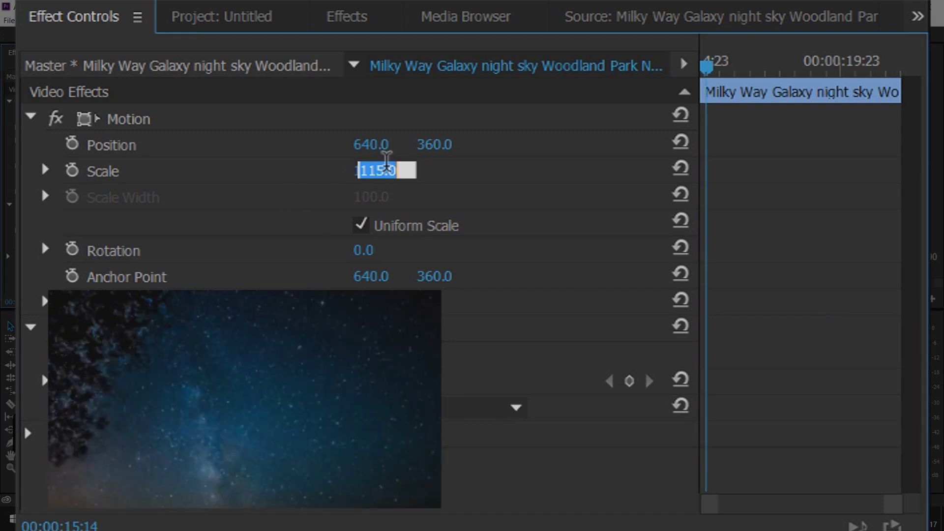
{"action": "left_click", "coordinate": [77, 172]}
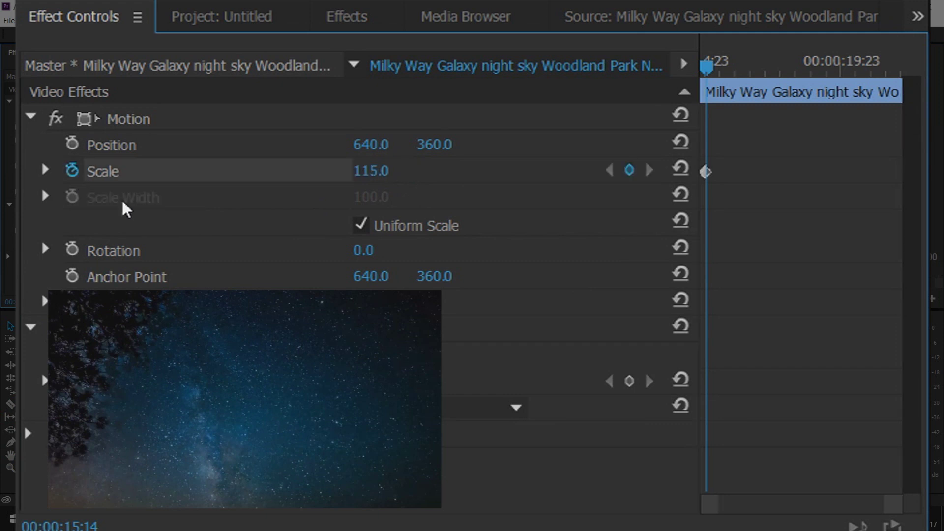
{"action": "left_click_drag", "start_coordinate": [887, 509], "coordinate": [754, 505]}
{"action": "left_click_drag", "start_coordinate": [794, 172], "coordinate": [647, 177]}
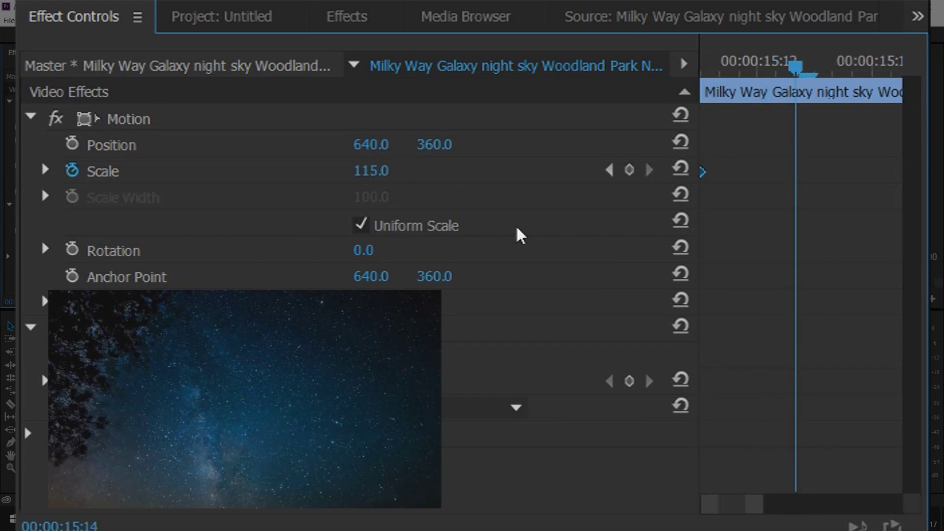
Set the last Milky Way clip's Scale to 100 at 00:00:15:14 and apply Ease In to its Scale keyframes
{"action": "left_click", "coordinate": [372, 170]}
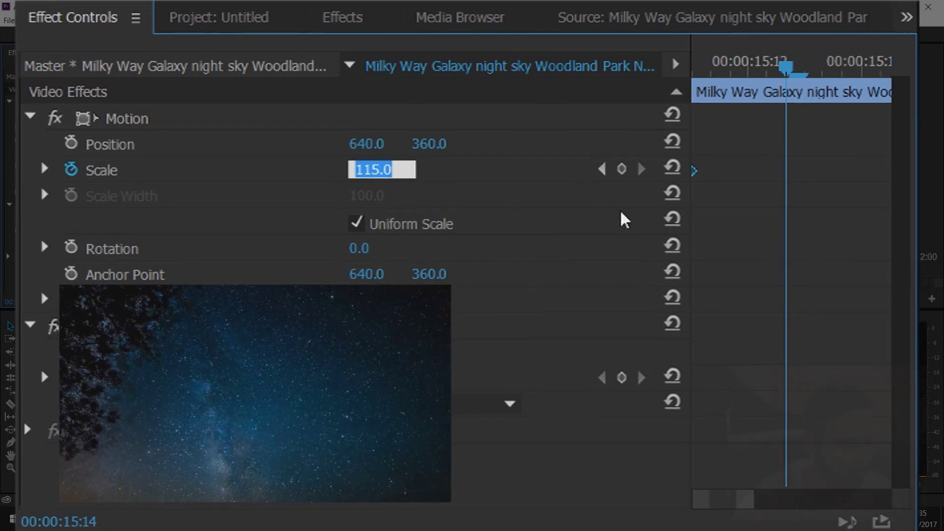
{"action": "type", "text": "100"}
{"action": "key", "text": "Return"}
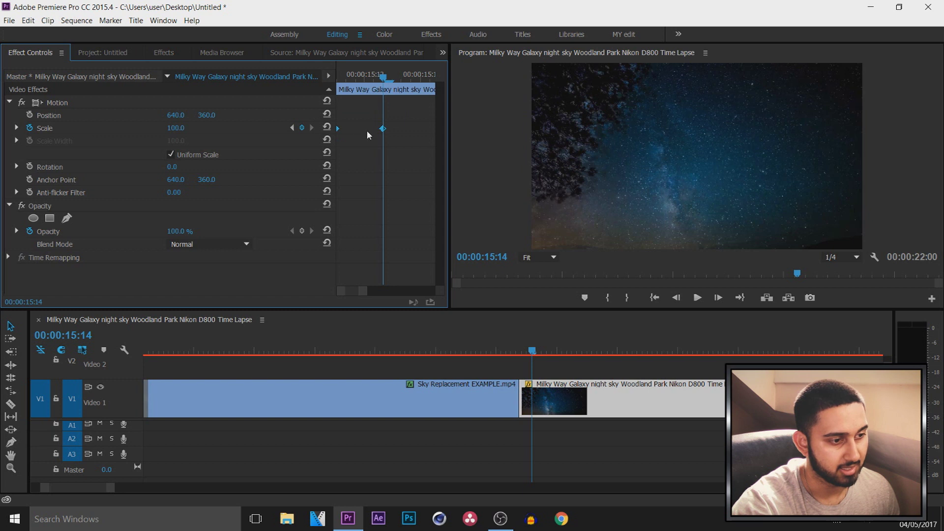
{"action": "right_click", "coordinate": [383, 130]}
{"action": "left_click", "coordinate": [432, 280]}
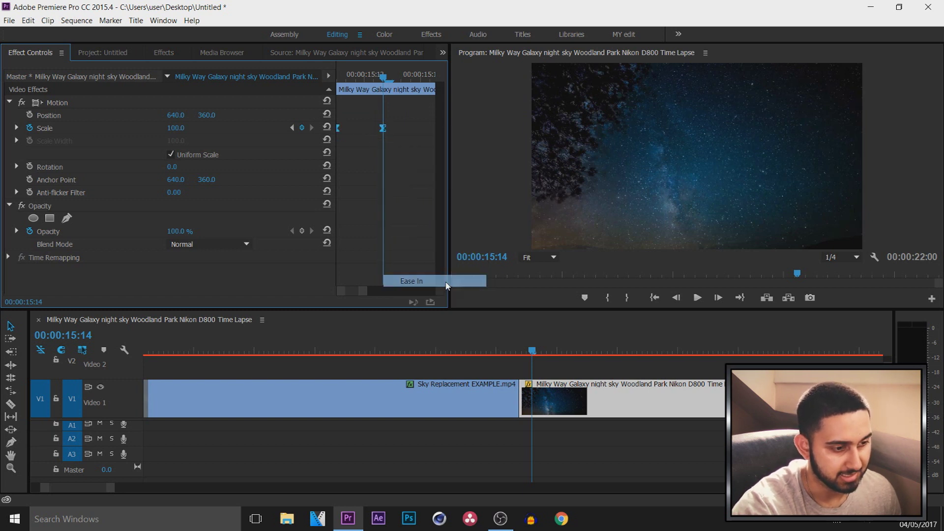
Play back and scrub across the second cut to check the zoom transition into the last Milky Way clip
{"action": "left_click", "coordinate": [486, 348]}
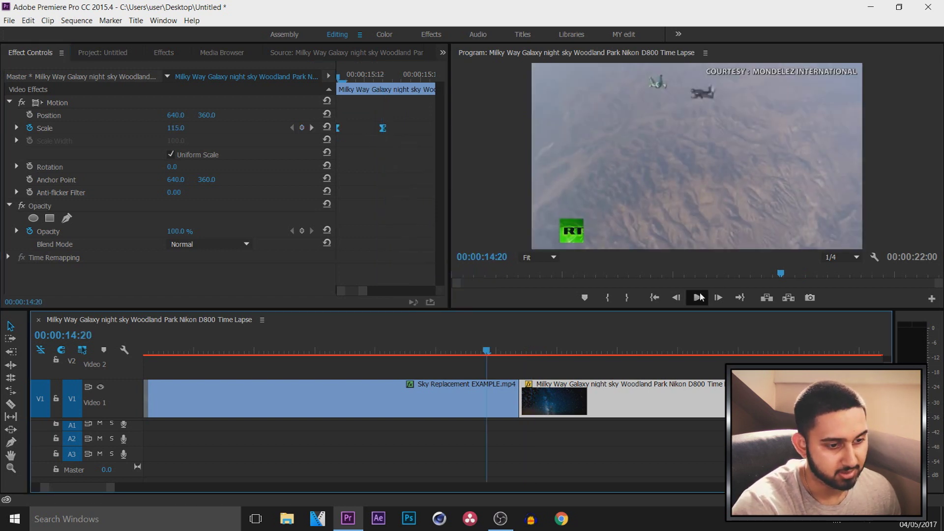
{"action": "left_click", "coordinate": [698, 298]}
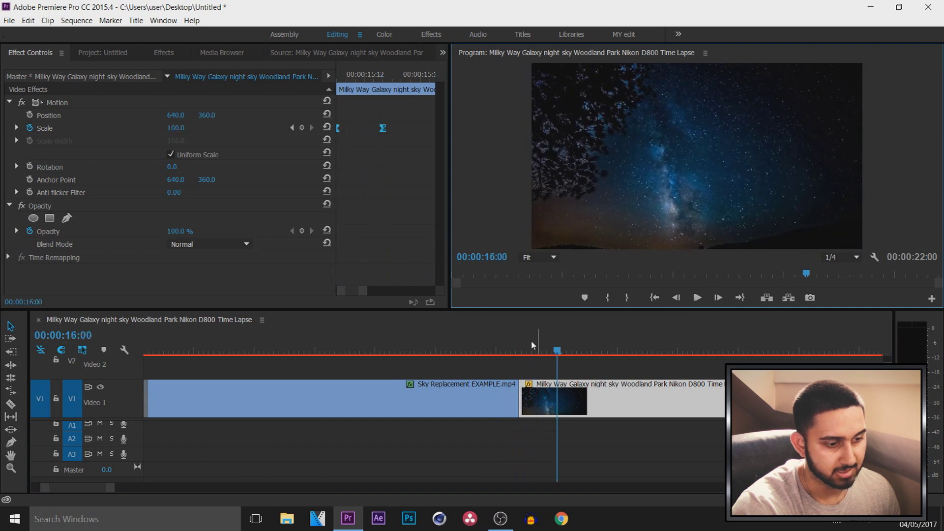
{"action": "left_click_drag", "start_coordinate": [482, 351], "coordinate": [528, 352]}
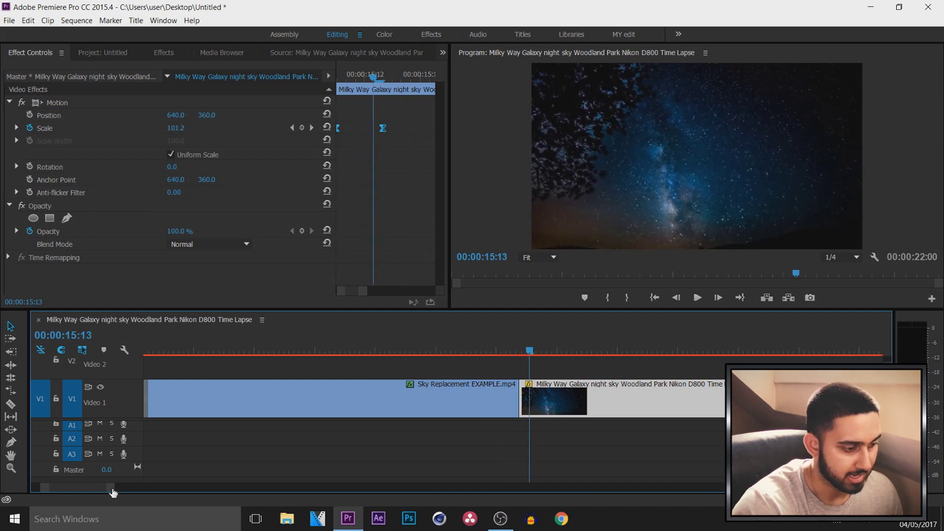
Move to 00:00:07:19 near the first cut and apply the Gaussian Blur effect to the first Milky Way clip
{"action": "left_click_drag", "start_coordinate": [113, 488], "coordinate": [173, 492]}
{"action": "mouse_move", "coordinate": [274, 351]}
{"action": "left_mouse_down"}
{"action": "mouse_move", "coordinate": [294, 353]}
{"action": "mouse_move", "coordinate": [284, 354]}
{"action": "left_mouse_up"}
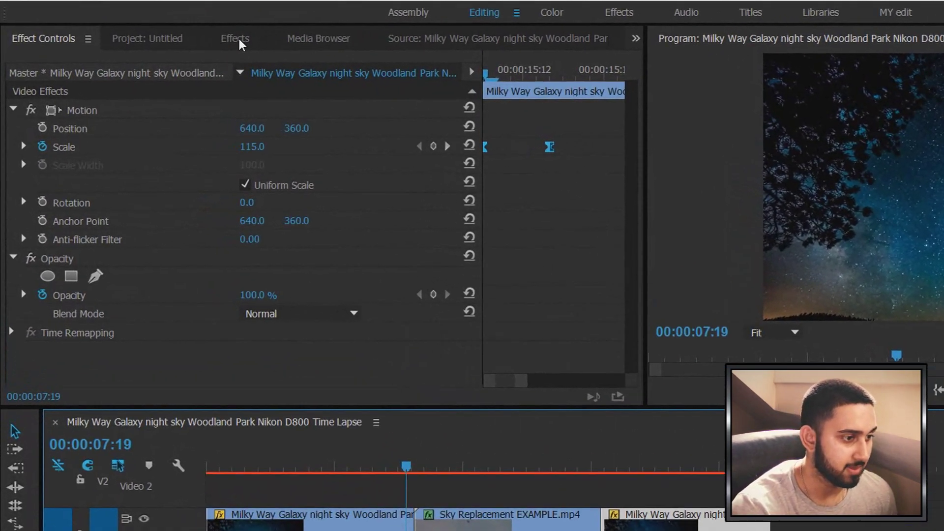
{"action": "left_click", "coordinate": [301, 26]}
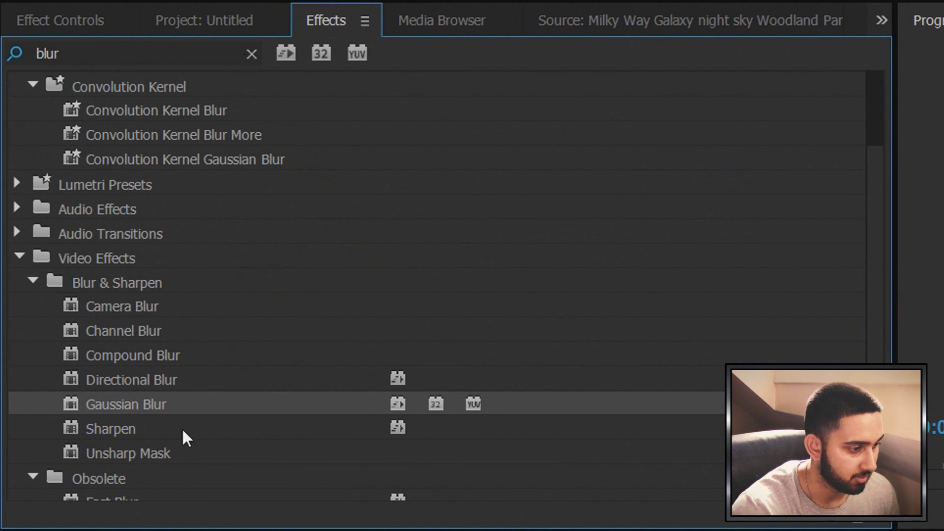
{"action": "left_click_drag", "start_coordinate": [128, 400], "coordinate": [510, 530]}
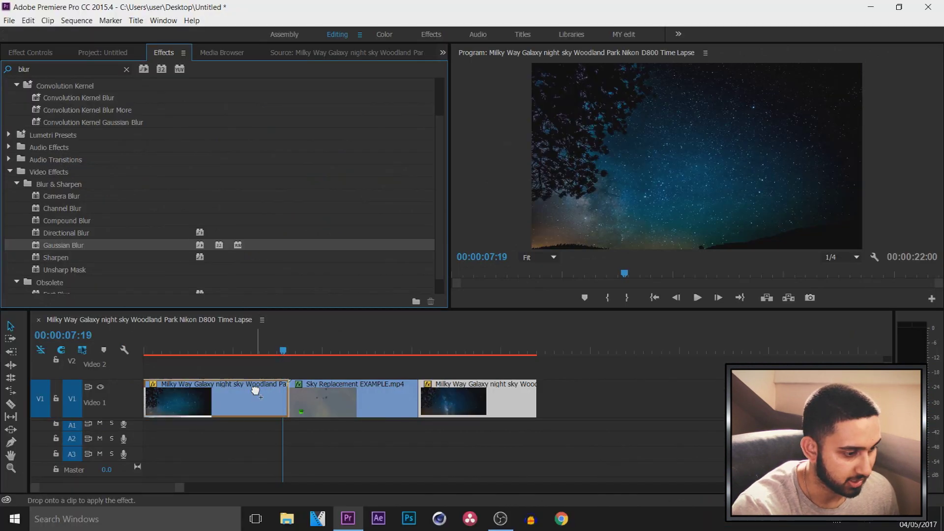
{"action": "left_click_drag", "start_coordinate": [258, 403], "coordinate": [258, 404]}
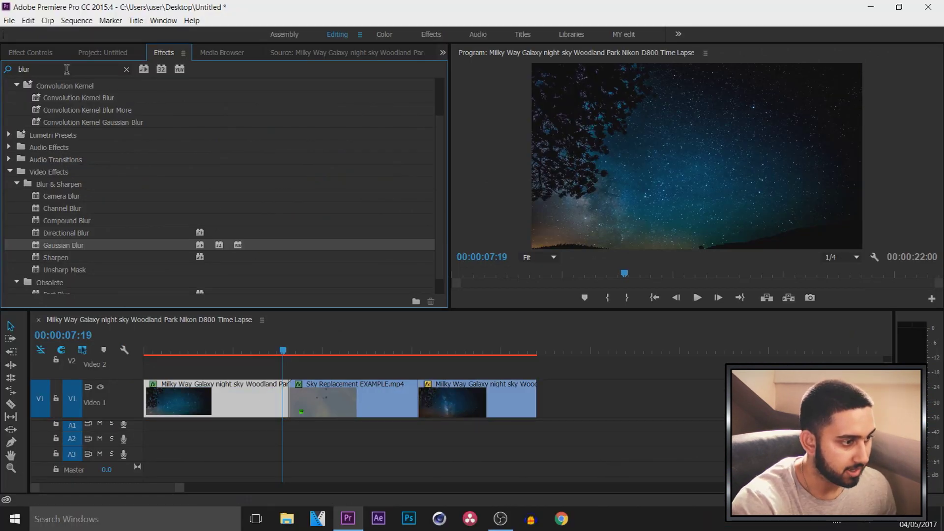
Add a Gaussian Blur Blurriness keyframe of 0 to the first Milky Way clip at 00:00:07:19
{"action": "left_click", "coordinate": [31, 53]}
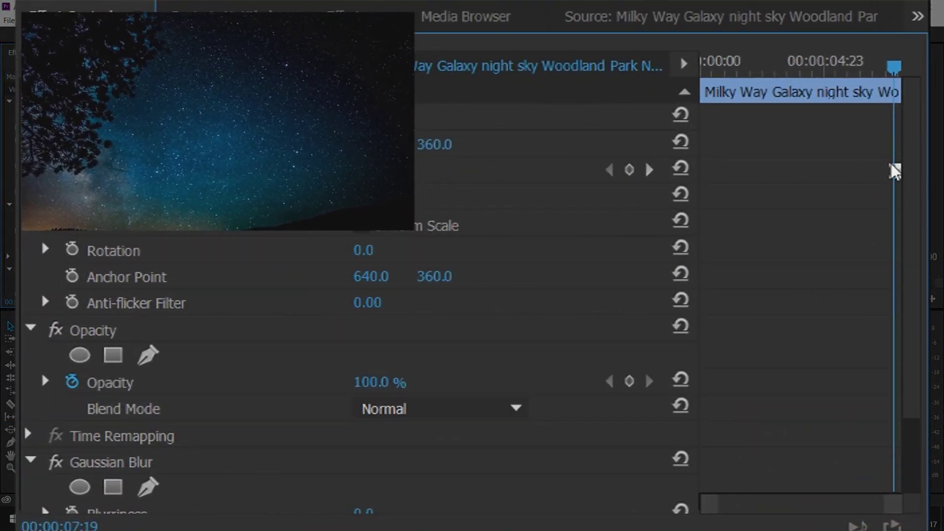
{"action": "left_click_drag", "start_coordinate": [909, 305], "coordinate": [911, 393]}
{"action": "left_click", "coordinate": [72, 417]}
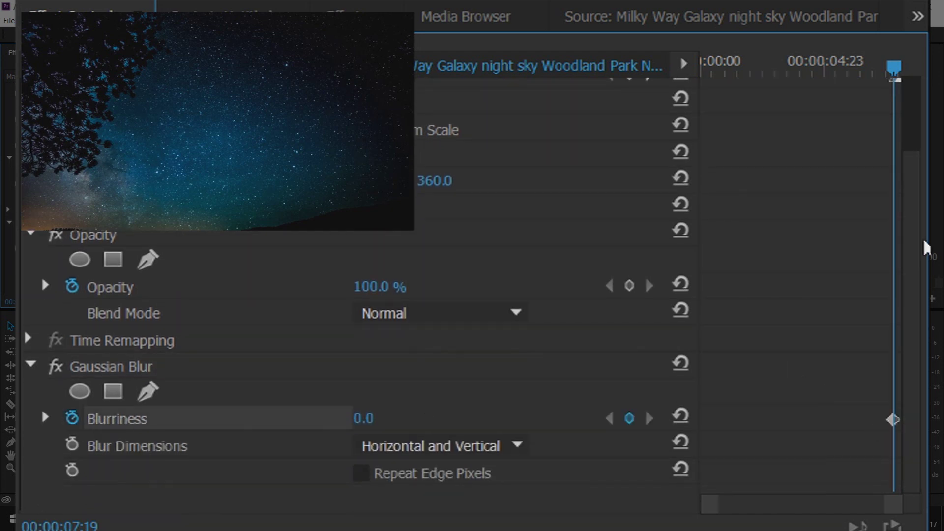
Set the first clip's Blurriness to 50 at 00:00:08:03 and enable Repeat Edge Pixels
{"action": "scroll", "coordinate": [926, 247], "scroll_direction": "up", "scroll_amount": 3}
{"action": "left_click", "coordinate": [891, 135]}
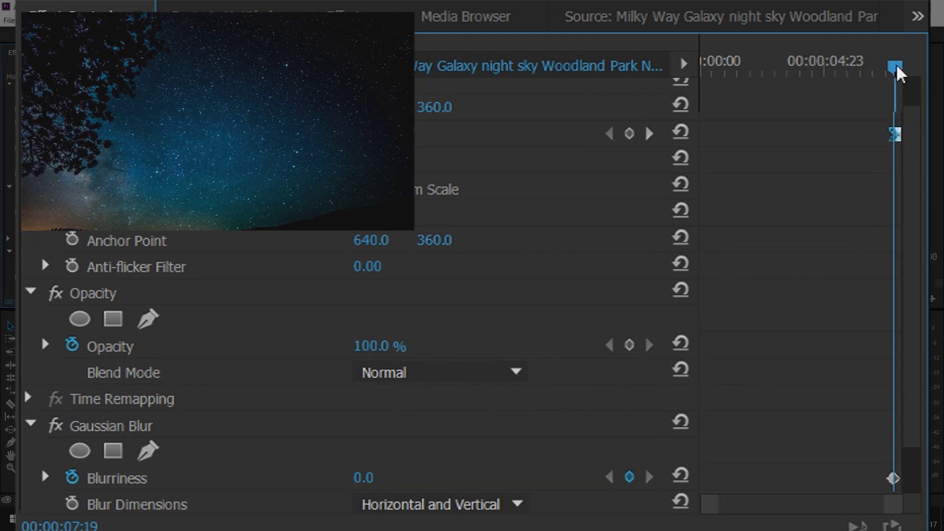
{"action": "left_click_drag", "start_coordinate": [895, 69], "coordinate": [899, 68]}
{"action": "left_click", "coordinate": [372, 478]}
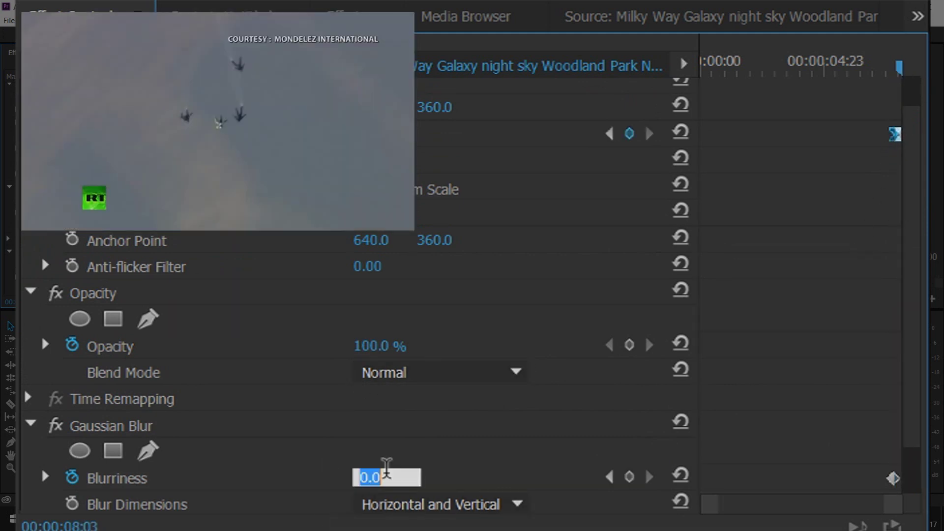
{"action": "type", "text": "50"}
{"action": "key", "text": "Return"}
{"action": "left_click_drag", "start_coordinate": [918, 385], "coordinate": [920, 470]}
{"action": "left_click", "coordinate": [364, 477]}
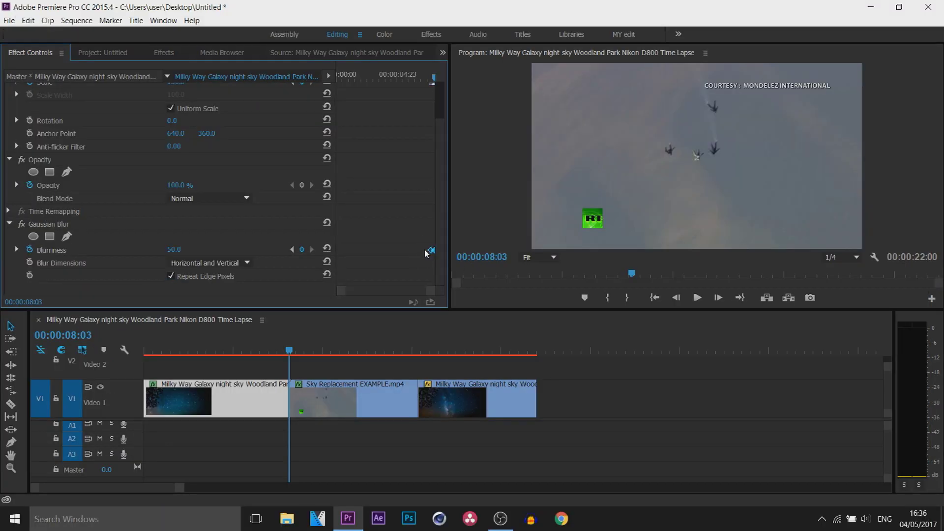
Apply Ease In to the first clip's Blurriness keyframes and scrub up to the cut to check the blur
{"action": "right_click", "coordinate": [426, 251]}
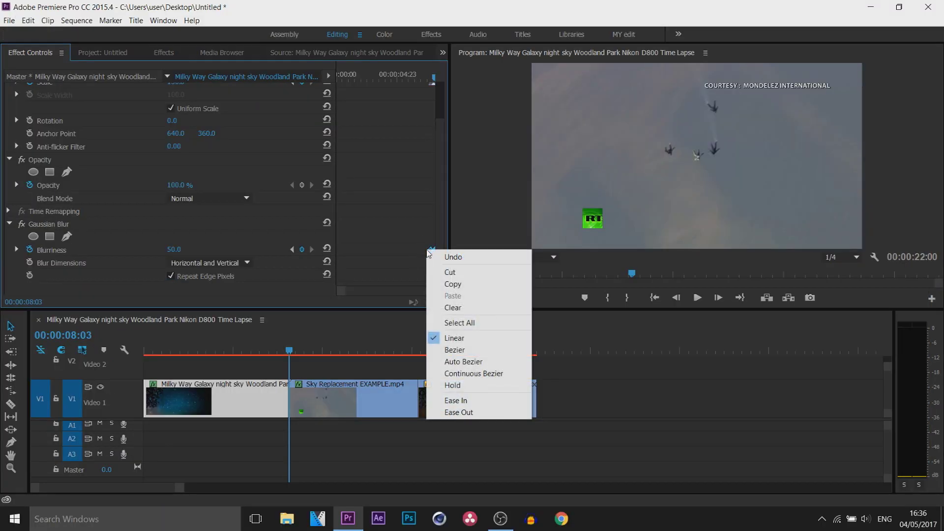
{"action": "left_click", "coordinate": [453, 398]}
{"action": "left_click_drag", "start_coordinate": [273, 350], "coordinate": [288, 350]}
Apply the Gaussian Blur effect to the Sky Replacement EXAMPLE.mp4 clip and move to its first frame at 00:00:08:03
{"action": "left_click", "coordinate": [314, 406]}
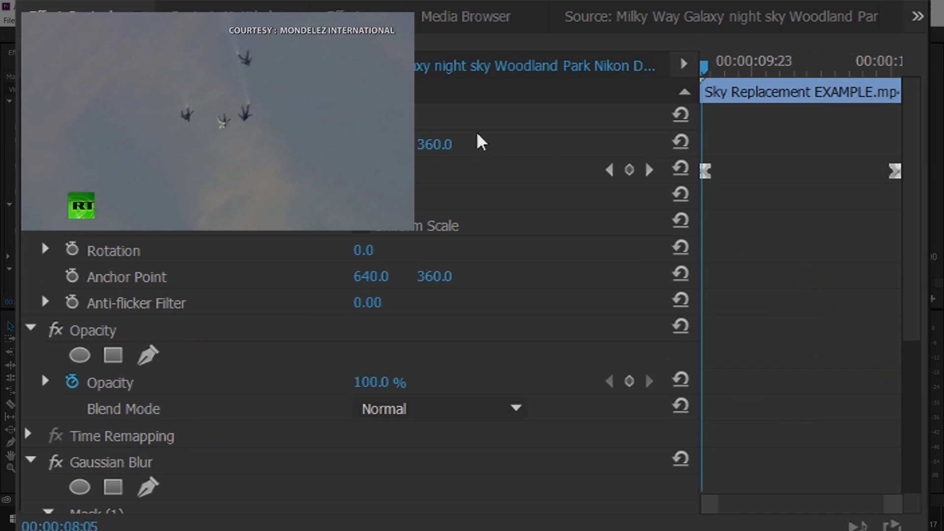
{"action": "left_click", "coordinate": [344, 14]}
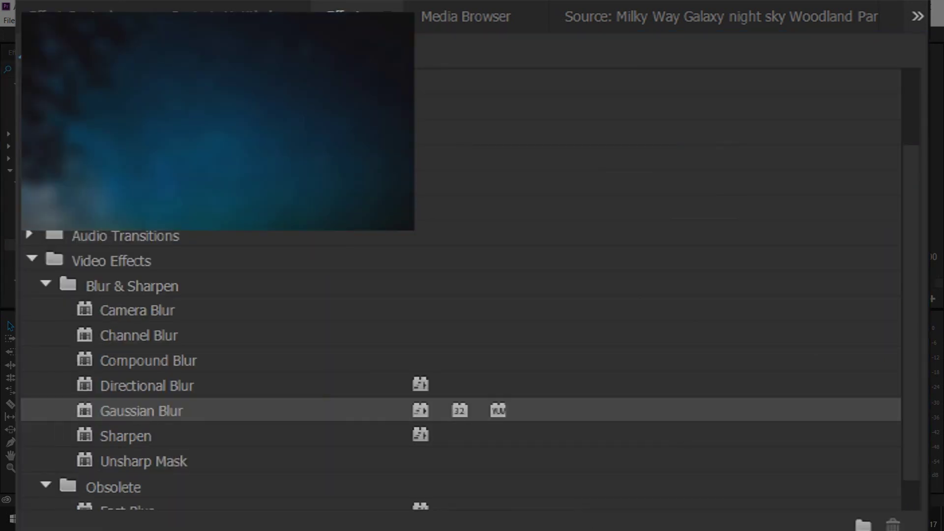
{"action": "key", "text": "shift+5"}
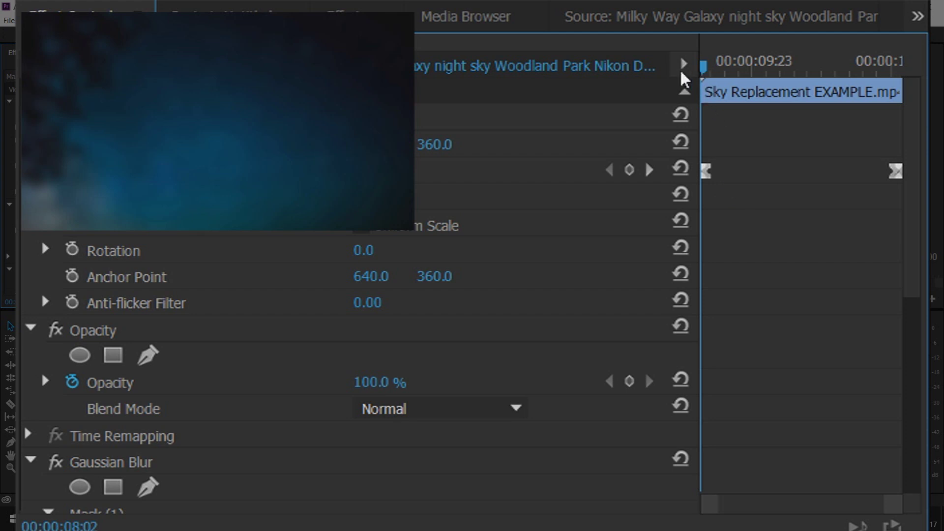
{"action": "key", "text": "Right"}
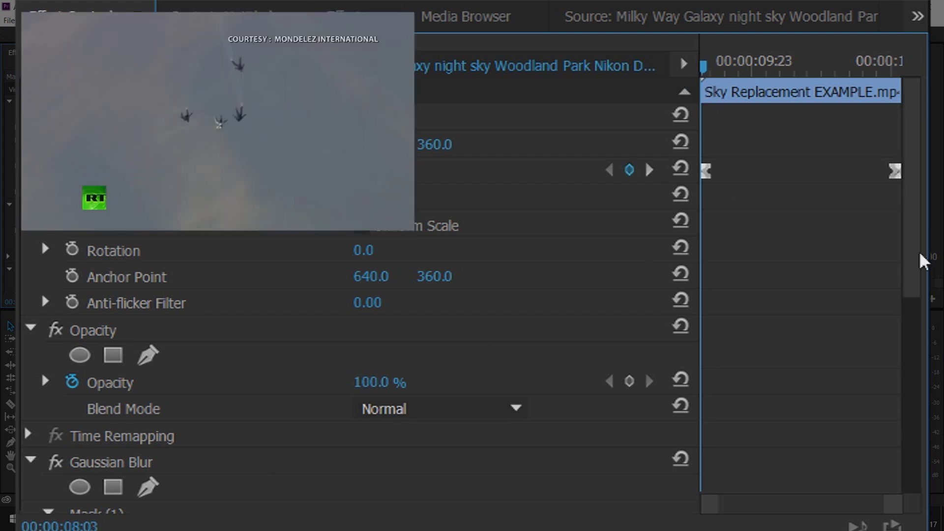
Delete the mask from the Sky Replacement clip's Gaussian Blur and keyframe Blurriness at 50 at 00:00:08:03, with Repeat Edge Pixels on
{"action": "left_click_drag", "start_coordinate": [921, 257], "coordinate": [912, 332]}
{"action": "left_click", "coordinate": [101, 354]}
{"action": "key", "text": "Delete"}
{"action": "left_click", "coordinate": [364, 353]}
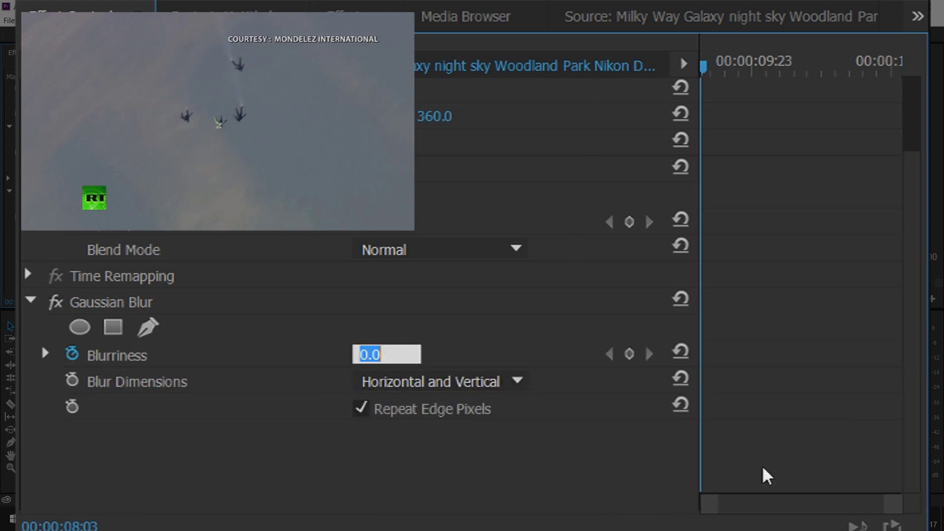
{"action": "type", "text": "50"}
{"action": "key", "text": "Return"}
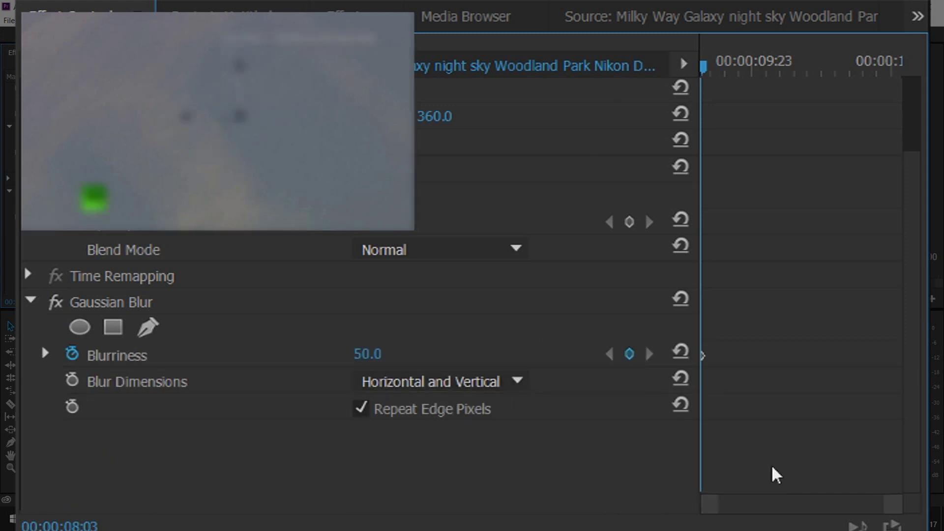
Move to the Scale keyframe at 00:00:08:08 and set the Sky Replacement clip's Blurriness to 0
{"action": "left_click_drag", "start_coordinate": [914, 432], "coordinate": [924, 336]}
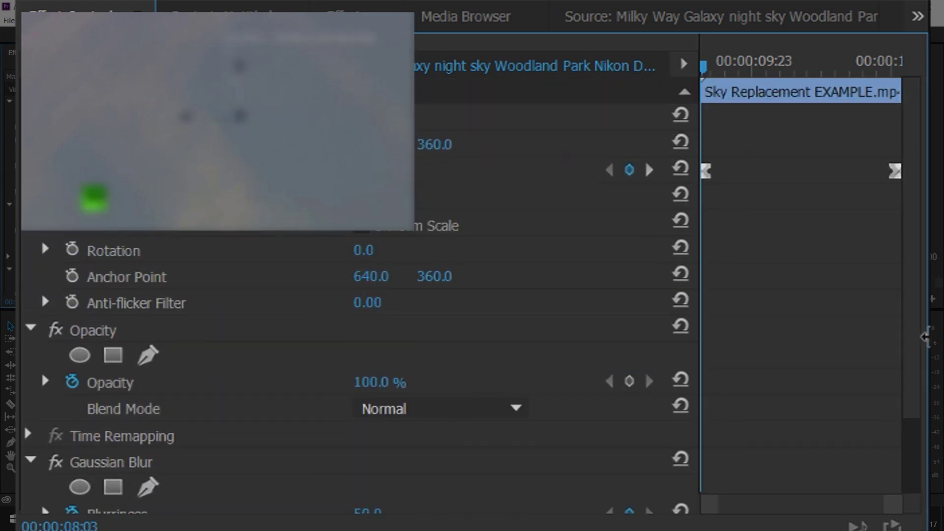
{"action": "left_click", "coordinate": [649, 170]}
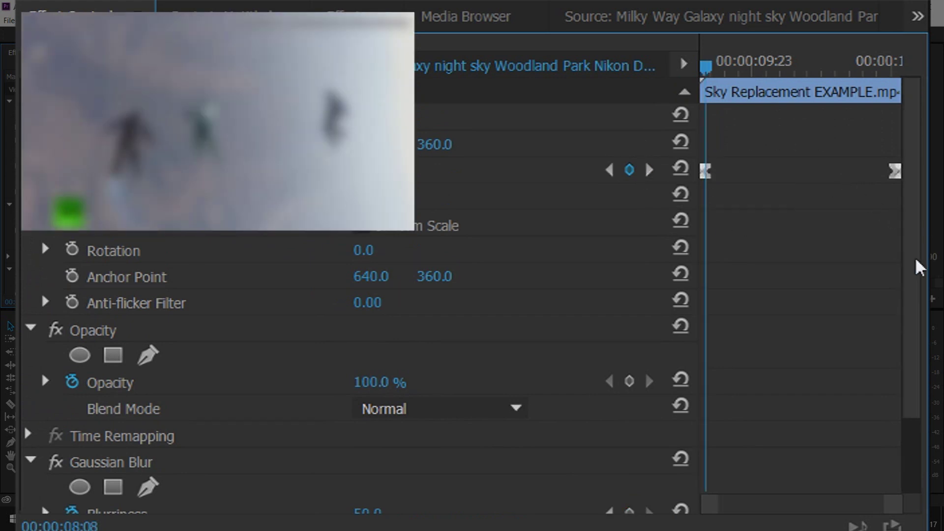
{"action": "left_click_drag", "start_coordinate": [919, 268], "coordinate": [893, 369]}
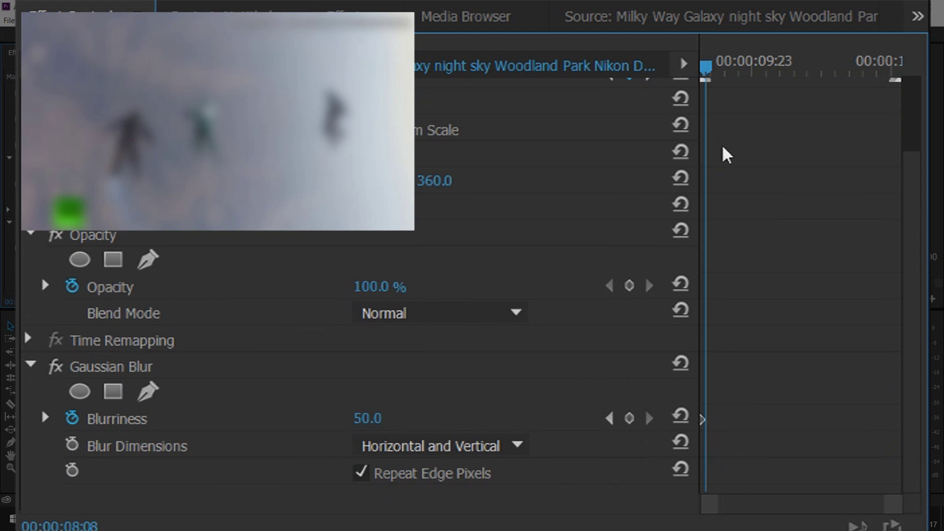
{"action": "left_click", "coordinate": [376, 418]}
{"action": "type", "text": "0"}
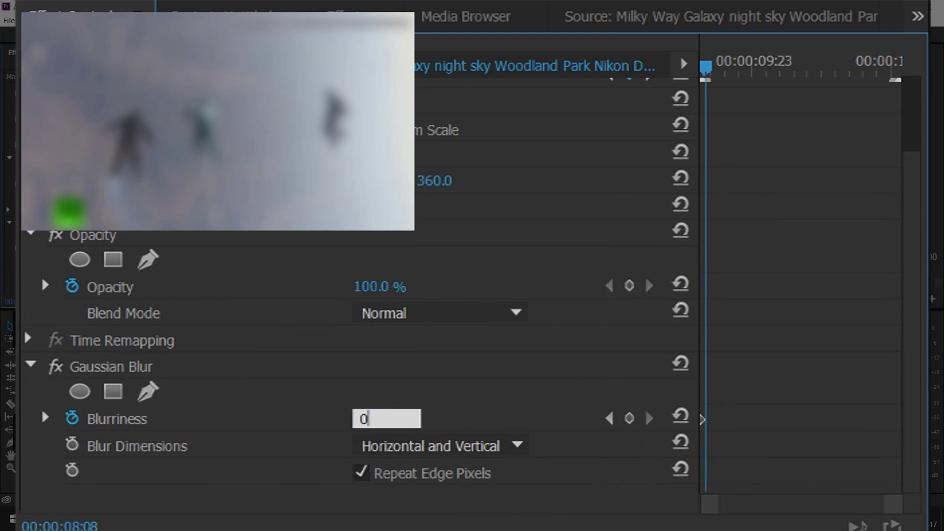
{"action": "key", "text": "Return"}
Move to the Scale keyframe at 00:00:15:04 near the second cut and add a Blurriness keyframe of 0 to the Sky Replacement clip
{"action": "left_click", "coordinate": [344, 328]}
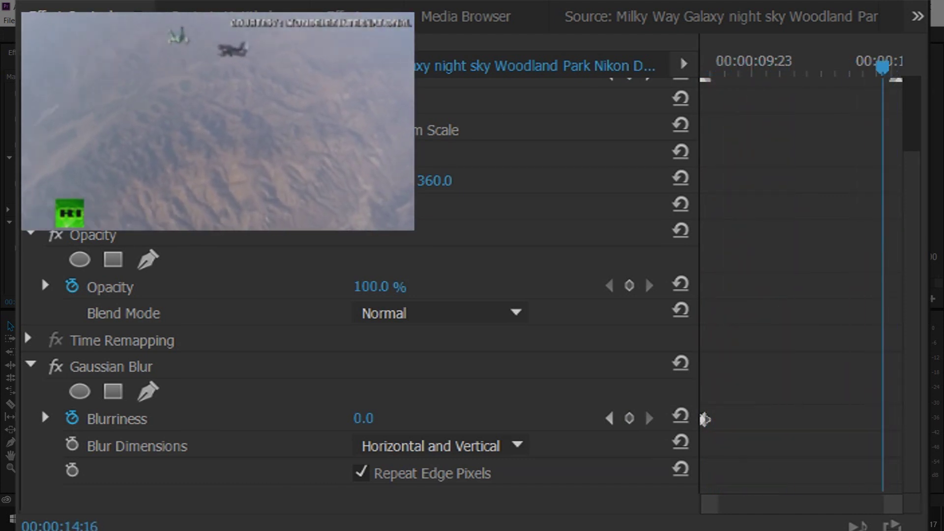
{"action": "left_click", "coordinate": [927, 357]}
{"action": "scroll", "coordinate": [926, 358], "scroll_direction": "up", "scroll_amount": 3}
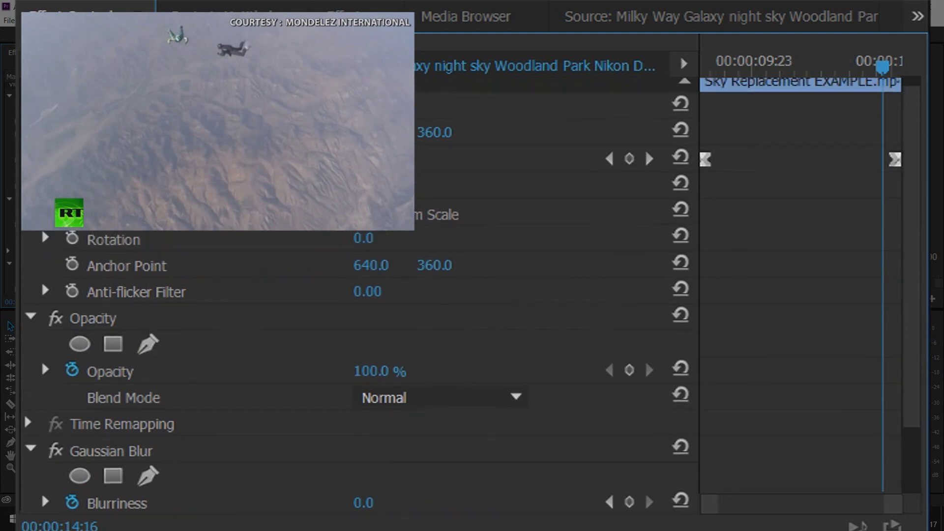
{"action": "left_click", "coordinate": [649, 159]}
{"action": "scroll", "coordinate": [909, 359], "scroll_direction": "down", "scroll_amount": 3}
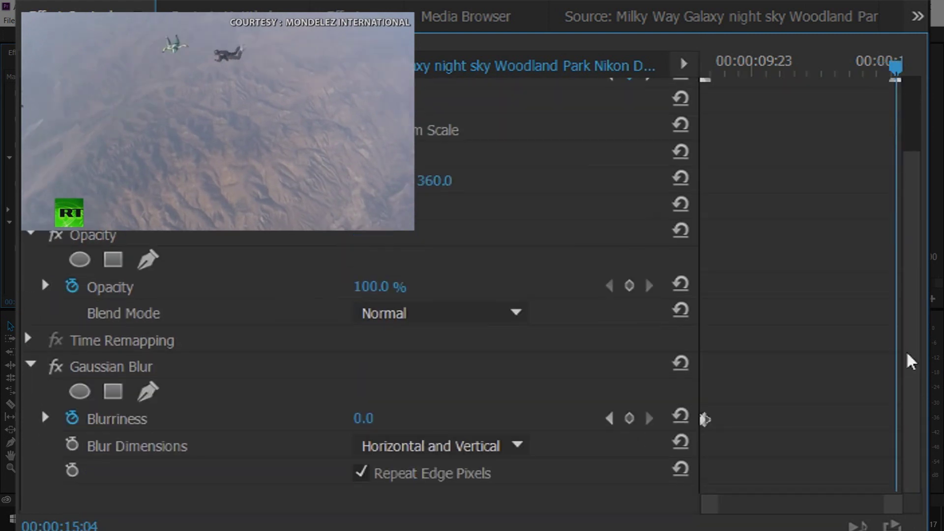
{"action": "left_click", "coordinate": [366, 420]}
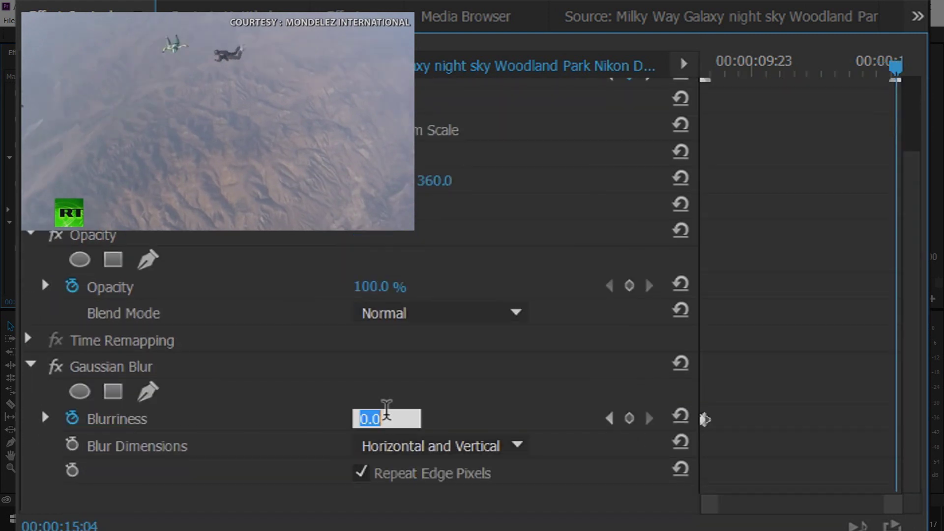
{"action": "key", "text": "Return"}
{"action": "left_click", "coordinate": [629, 418]}
Advance to the second cut at 00:00:15:09 and set the Sky Replacement clip's Blurriness to 50
{"action": "key", "text": "Right"}
{"action": "key", "text": "Right"}
{"action": "key", "text": "Right"}
{"action": "key", "text": "Right"}
{"action": "key", "text": "Right"}
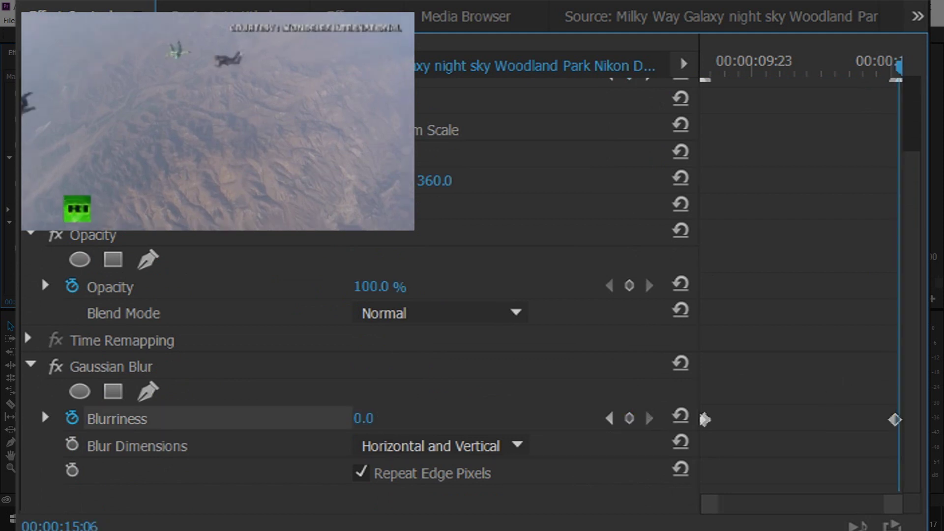
{"action": "left_click", "coordinate": [362, 419]}
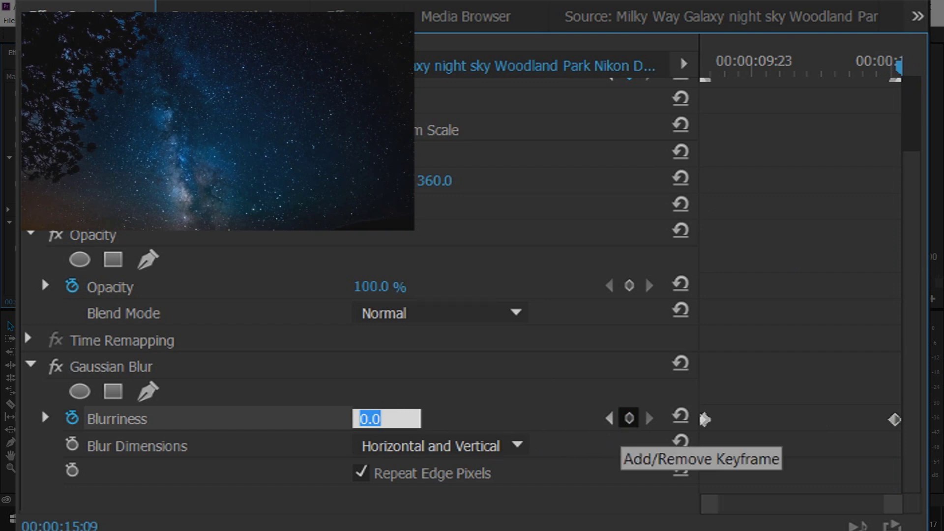
{"action": "type", "text": "50"}
{"action": "key", "text": "Return"}
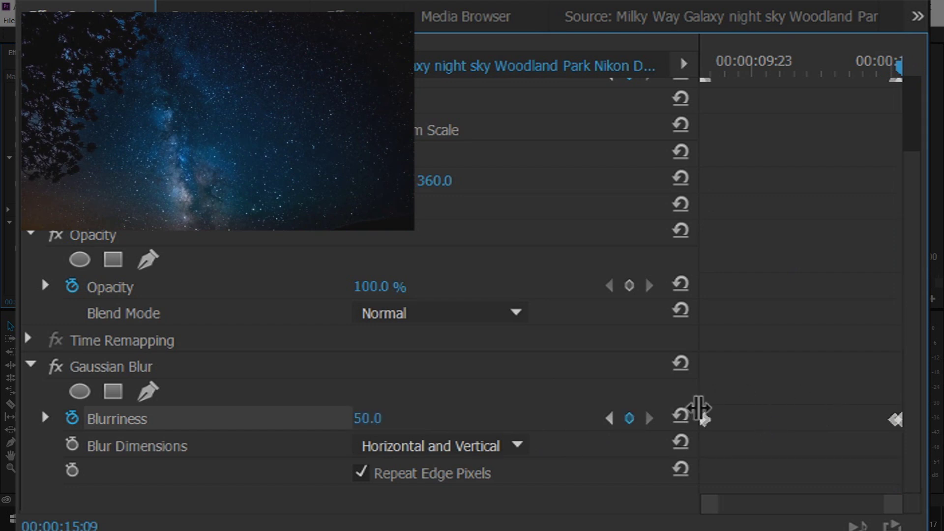
Apply easing to all of the Sky Replacement clip's Blurriness keyframes and scrub across the second cut to check the blur
{"action": "left_click_drag", "start_coordinate": [702, 400], "coordinate": [899, 432]}
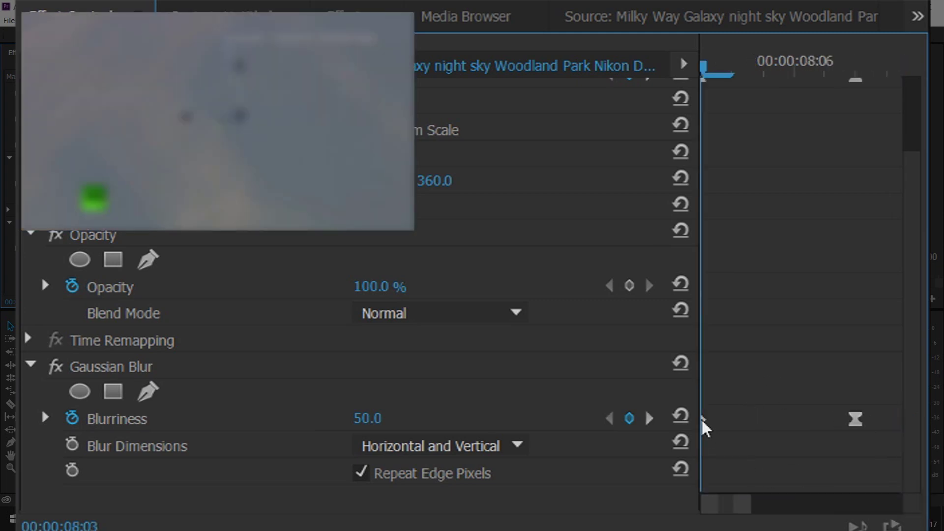
{"action": "right_click", "coordinate": [706, 428]}
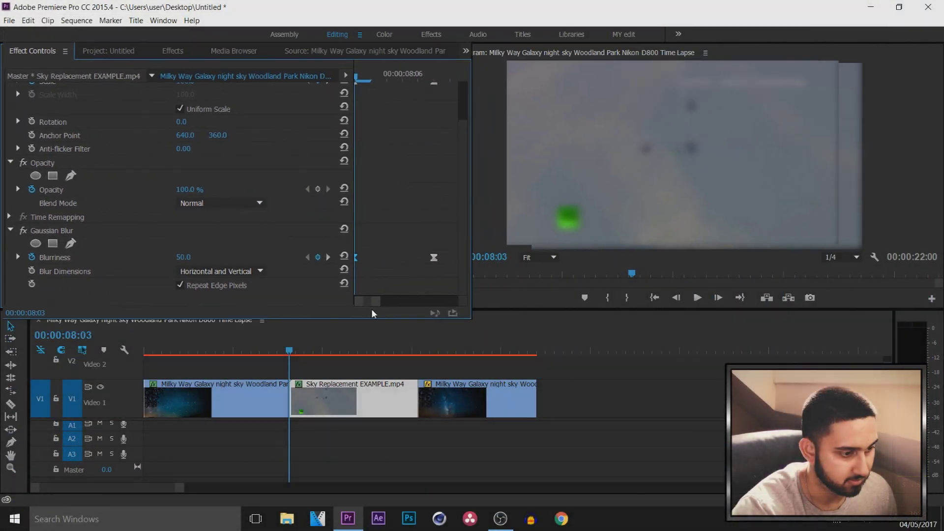
{"action": "left_click", "coordinate": [407, 349]}
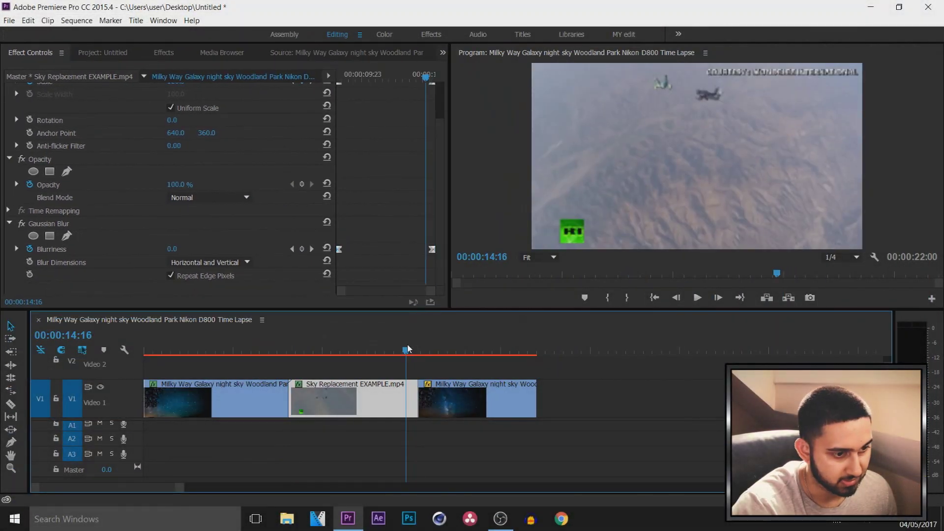
{"action": "left_click_drag", "start_coordinate": [408, 350], "coordinate": [421, 350]}
Apply the Gaussian Blur effect to the last Milky Way clip and move to its first Scale keyframe at 00:00:15:09
{"action": "left_click", "coordinate": [429, 394]}
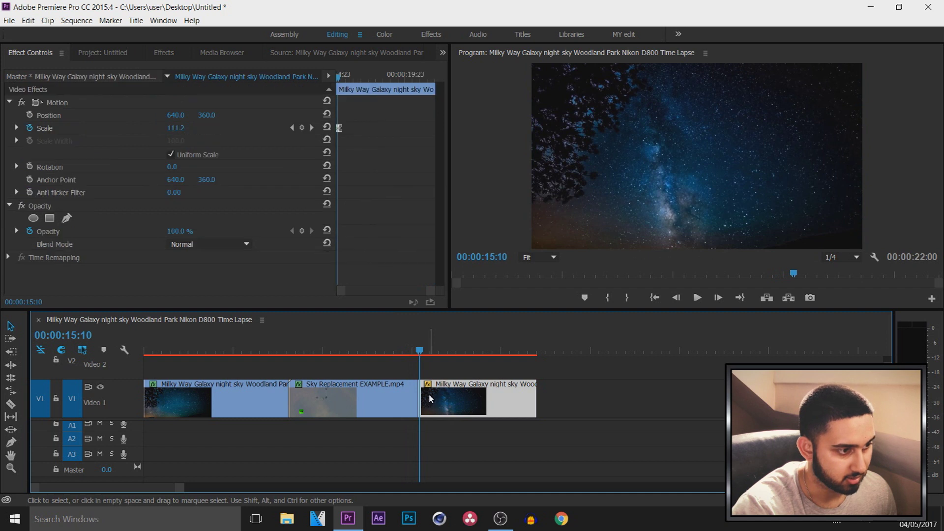
{"action": "left_click", "coordinate": [181, 58]}
{"action": "left_click_drag", "start_coordinate": [95, 248], "coordinate": [469, 408]}
{"action": "left_click", "coordinate": [27, 52]}
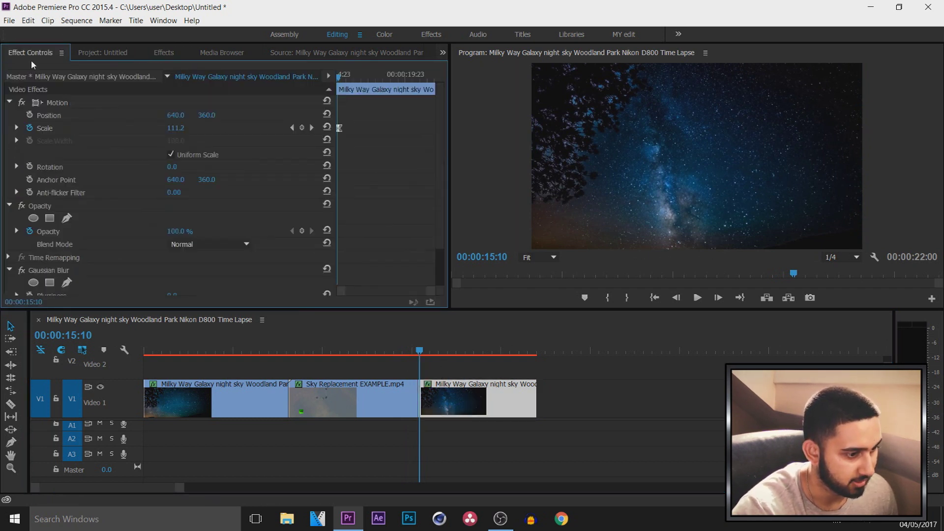
{"action": "left_click", "coordinate": [340, 79]}
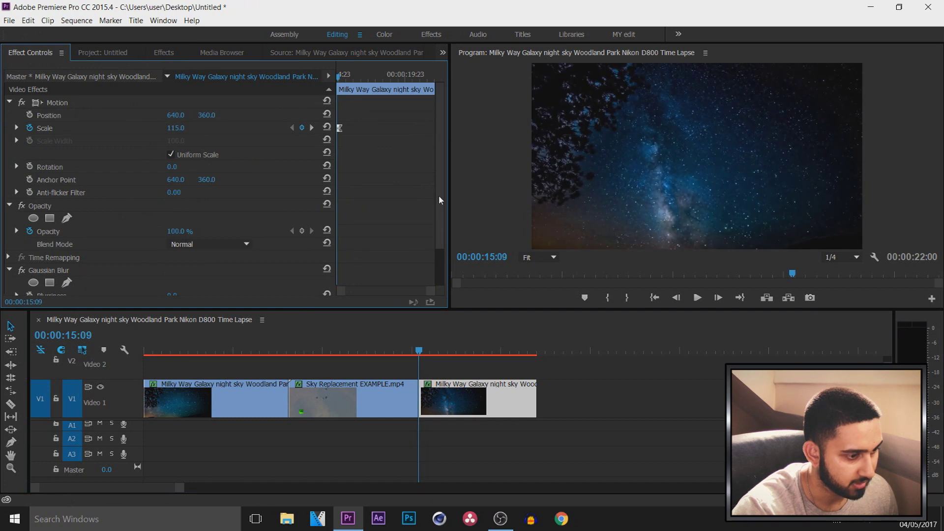
Add a Blurriness keyframe of 50 to the last Milky Way clip at 00:00:15:09 and enable Repeat Edge Pixels
{"action": "scroll", "coordinate": [438, 194], "scroll_direction": "down", "scroll_amount": 2}
{"action": "left_click", "coordinate": [29, 249]}
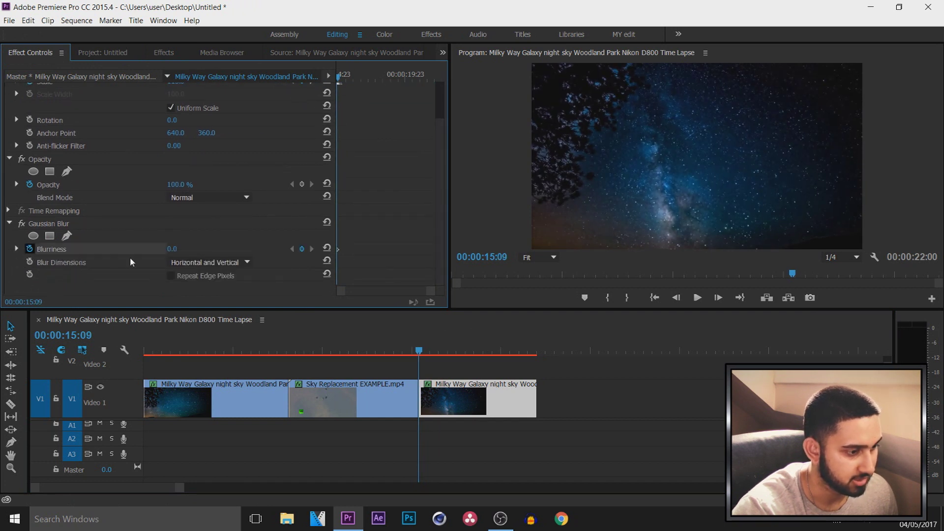
{"action": "left_click", "coordinate": [173, 249]}
{"action": "type", "text": "50"}
{"action": "key", "text": "Return"}
{"action": "left_click", "coordinate": [215, 277]}
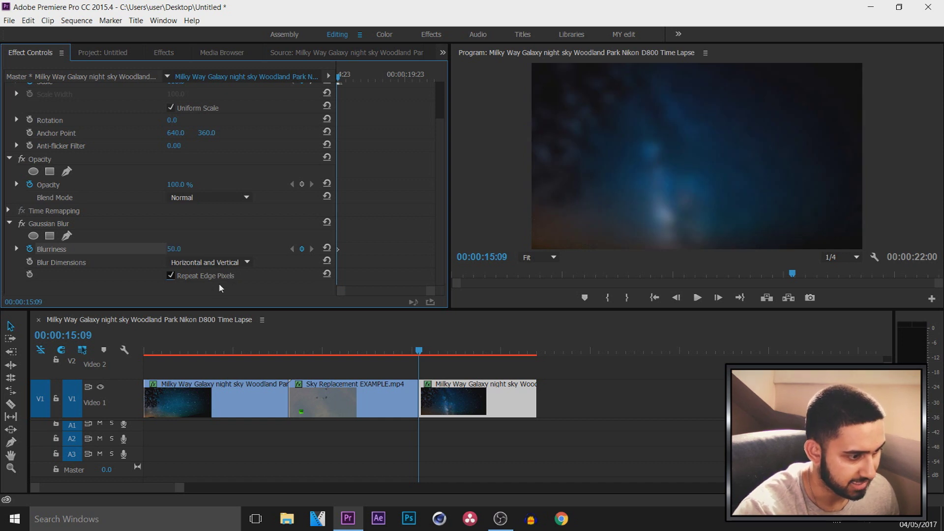
Move to the next Scale keyframe at 00:00:15:14 and set the last Milky Way clip's Blurriness to 0
{"action": "scroll", "coordinate": [447, 197], "scroll_direction": "up", "scroll_amount": 3}
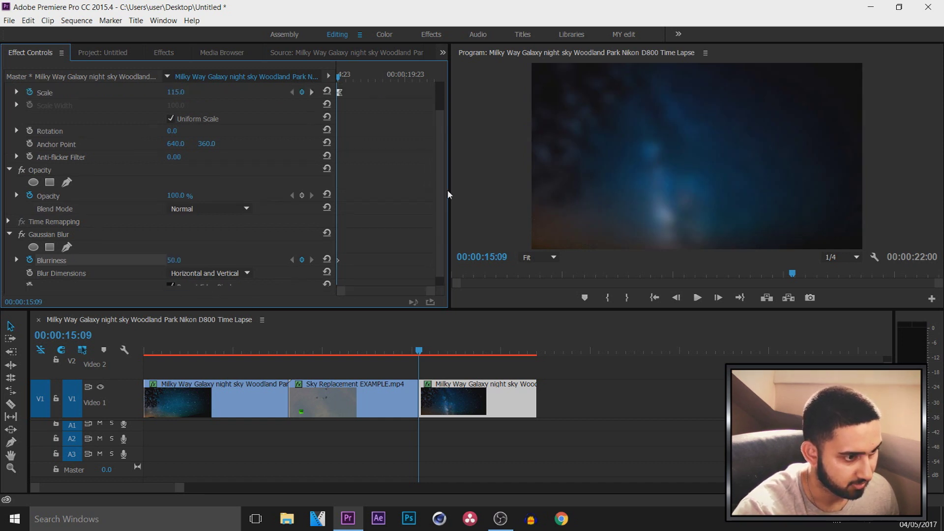
{"action": "left_click", "coordinate": [312, 128]}
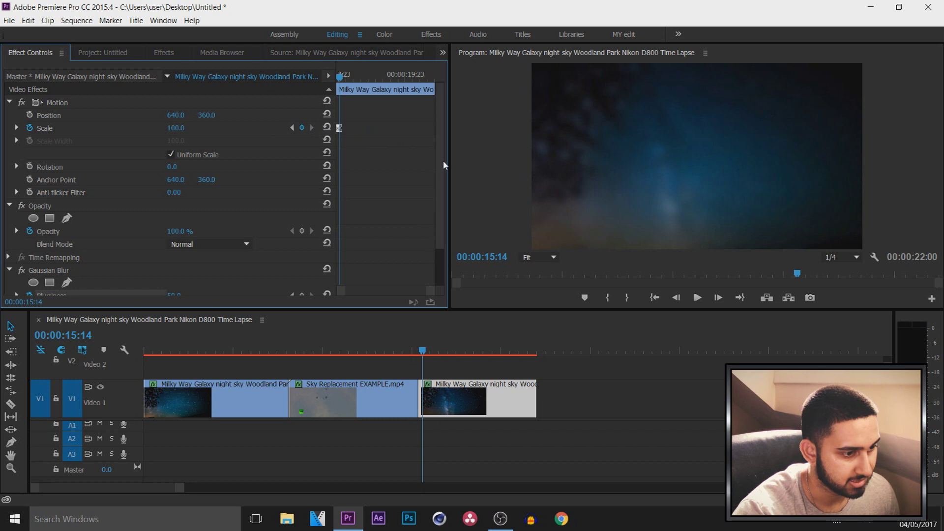
{"action": "scroll", "coordinate": [437, 197], "scroll_direction": "down", "scroll_amount": 3}
{"action": "type", "text": "0"}
{"action": "key", "text": "Return"}
Scrub across the second cut from about 00:00:14:19 and play back the sequence to review the blurred zoom transition
{"action": "left_click", "coordinate": [410, 351]}
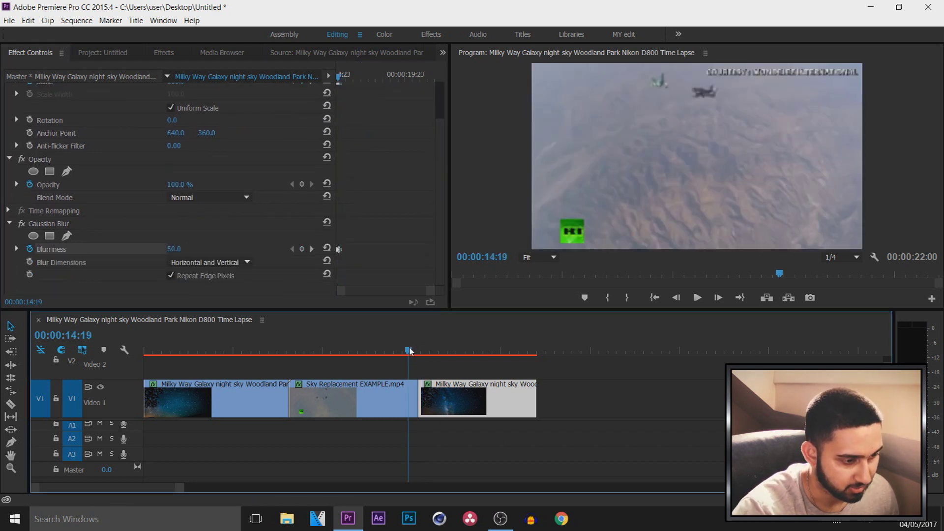
{"action": "left_click_drag", "start_coordinate": [409, 351], "coordinate": [475, 354]}
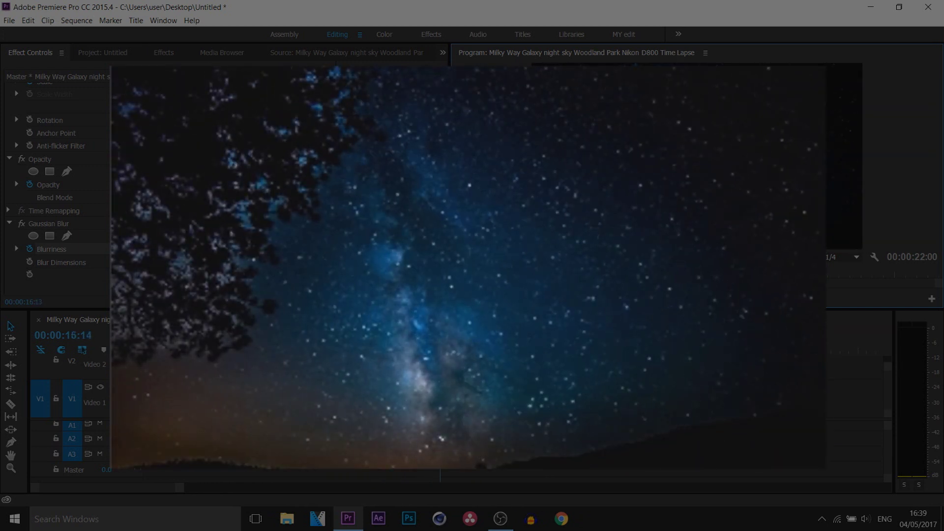
{"action": "key", "text": "space"}
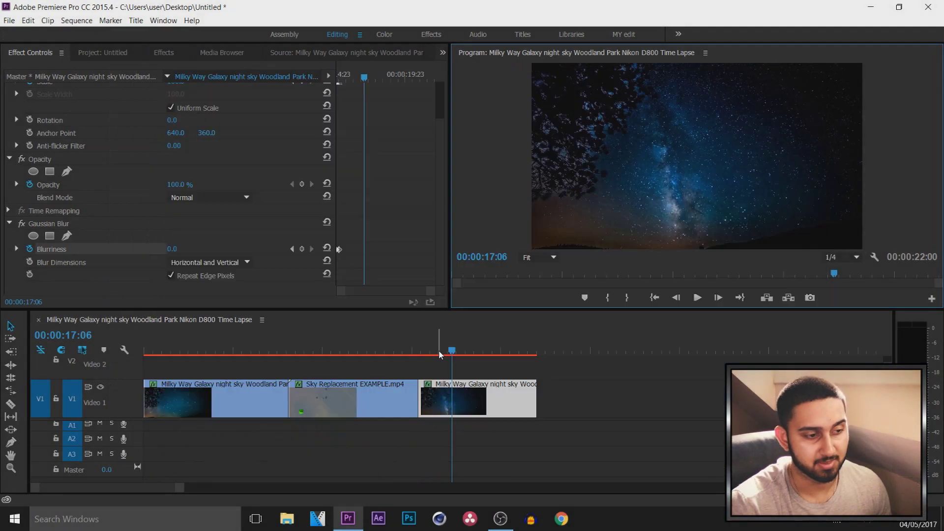